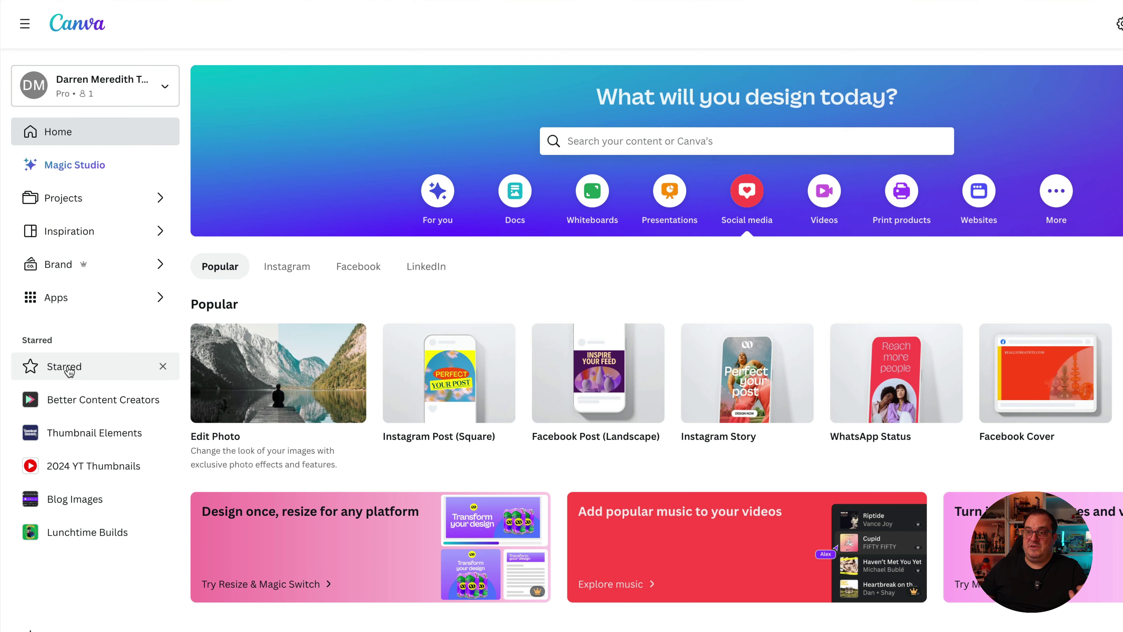
Add the starred Gradient Squiggles graphic to the Sub folder inside Testing Folders
left_click(68, 370)
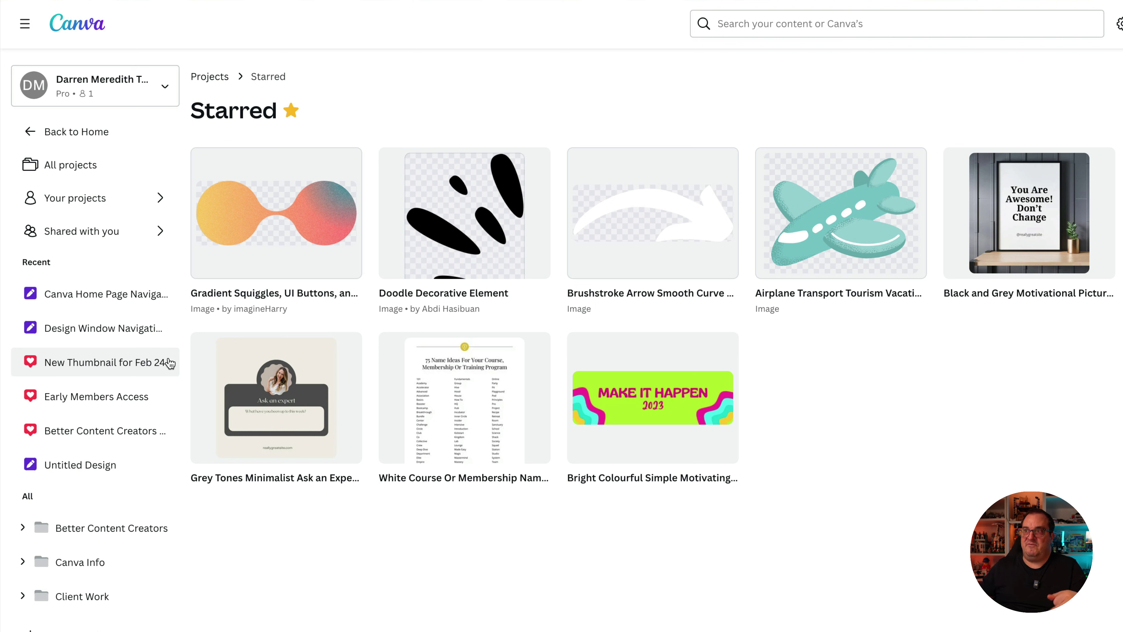
mouse_move(354, 166)
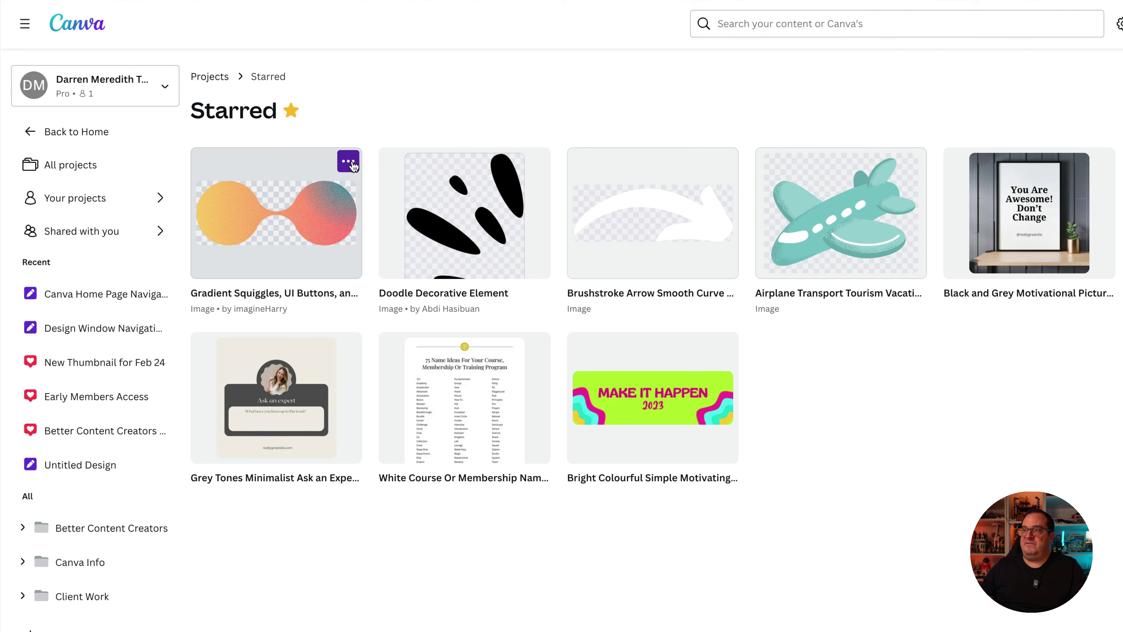
left_click(348, 162)
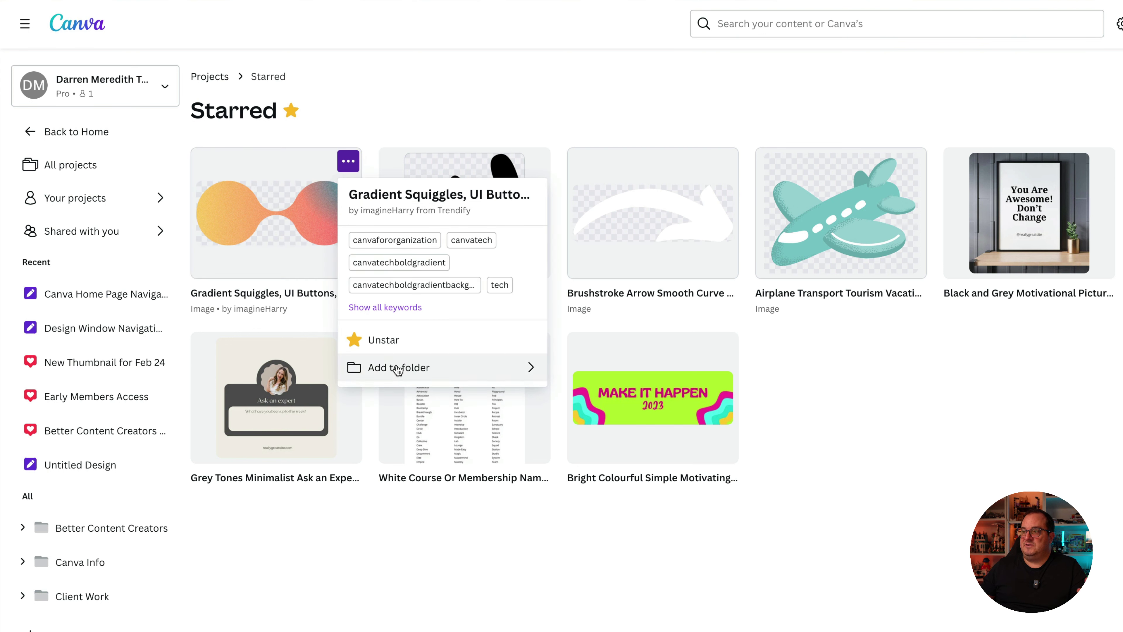
left_click(398, 368)
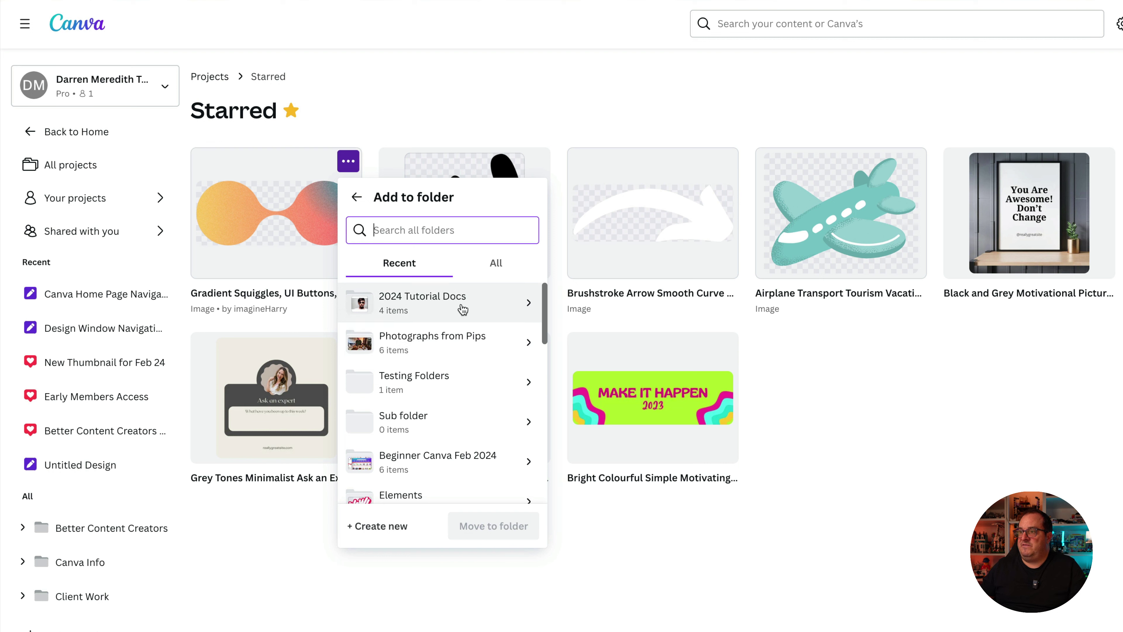
left_click(430, 380)
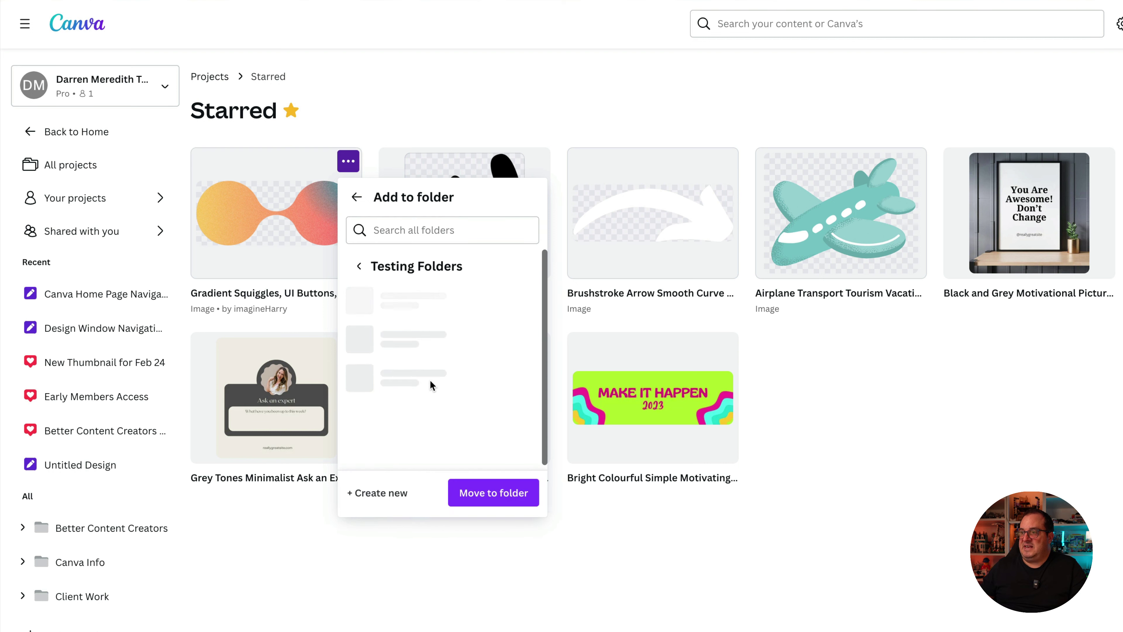
left_click(409, 304)
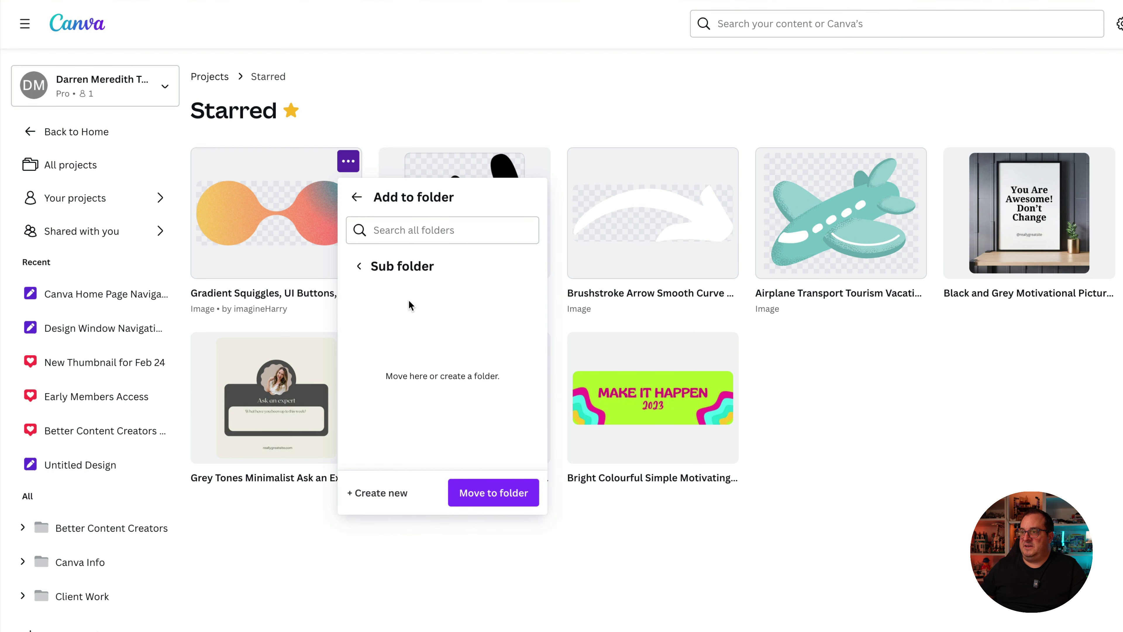
left_click(502, 495)
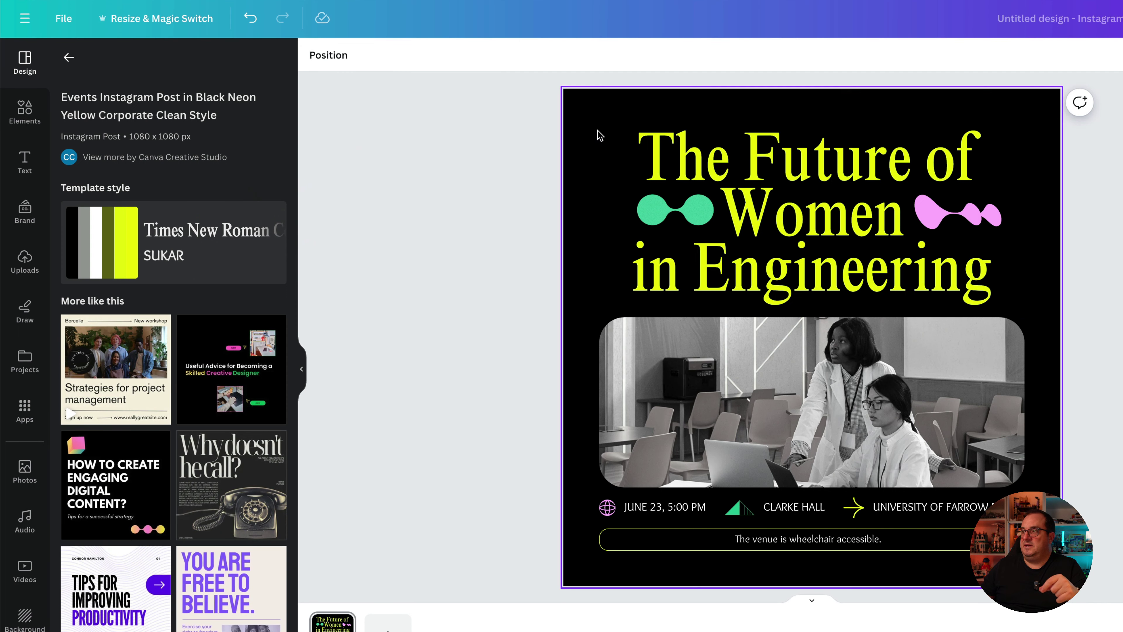
Star the pink abstract blob graphic beside "Women" in the Instagram post design and view the starred items
left_click(990, 215)
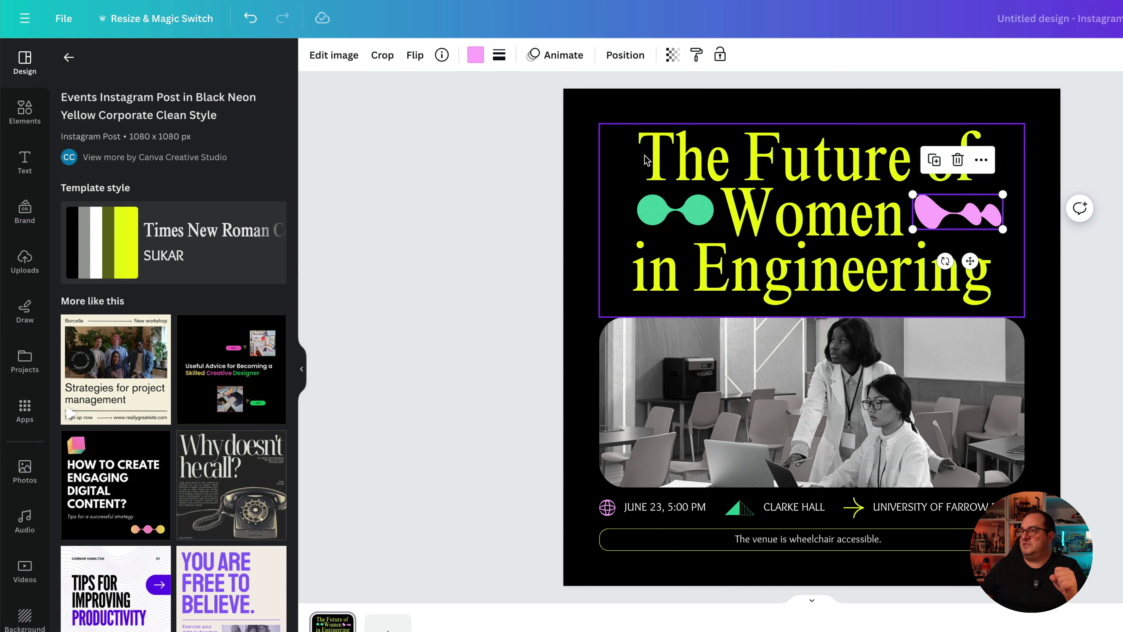
left_click(442, 55)
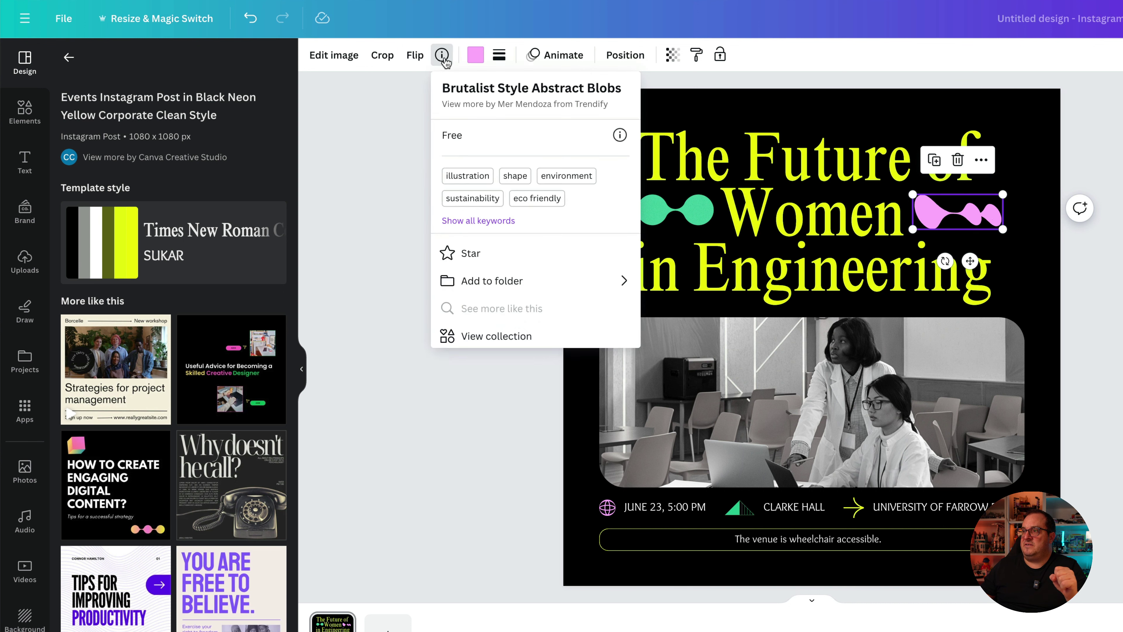
left_click(471, 254)
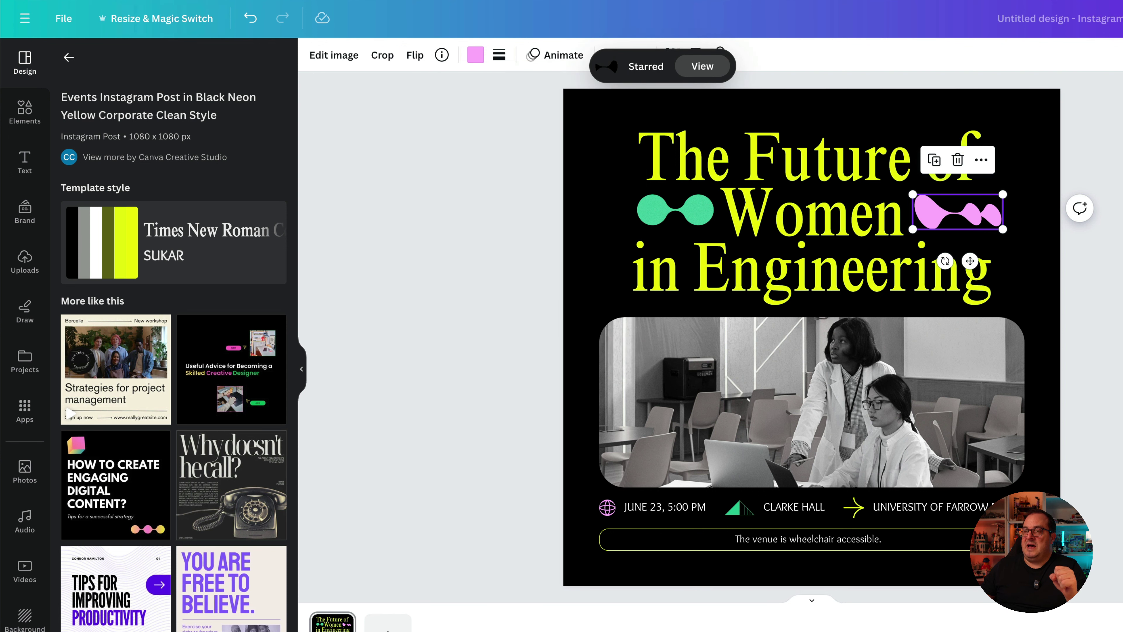
left_click(702, 66)
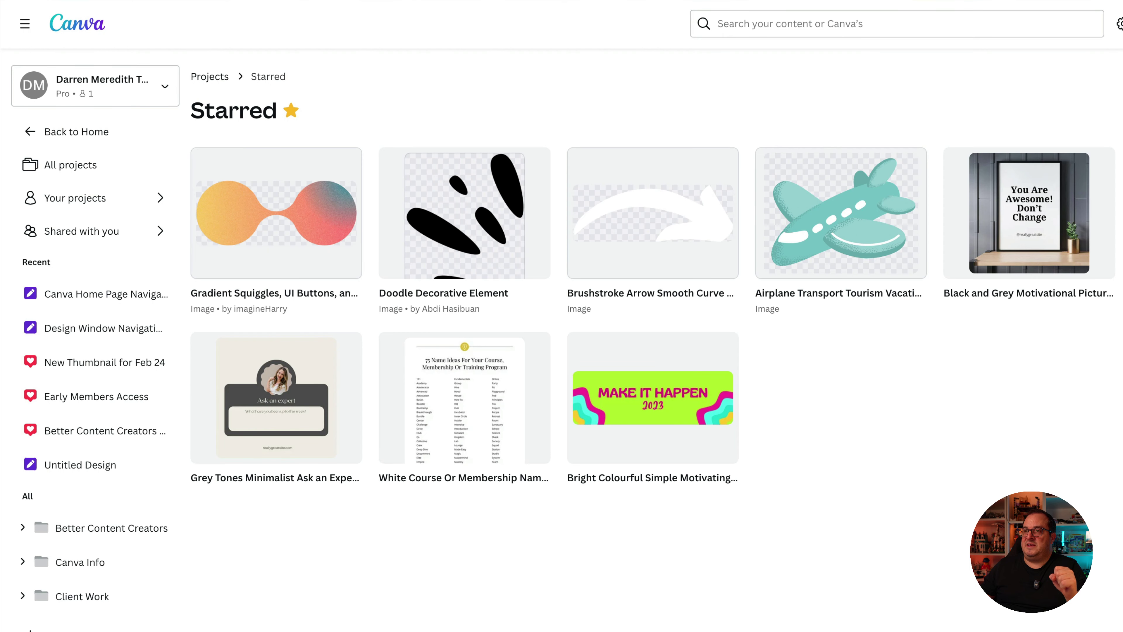
Reopen the starred items from the home page and add Brutalist Style Abstract Blobs to Sub folder
left_click(80, 34)
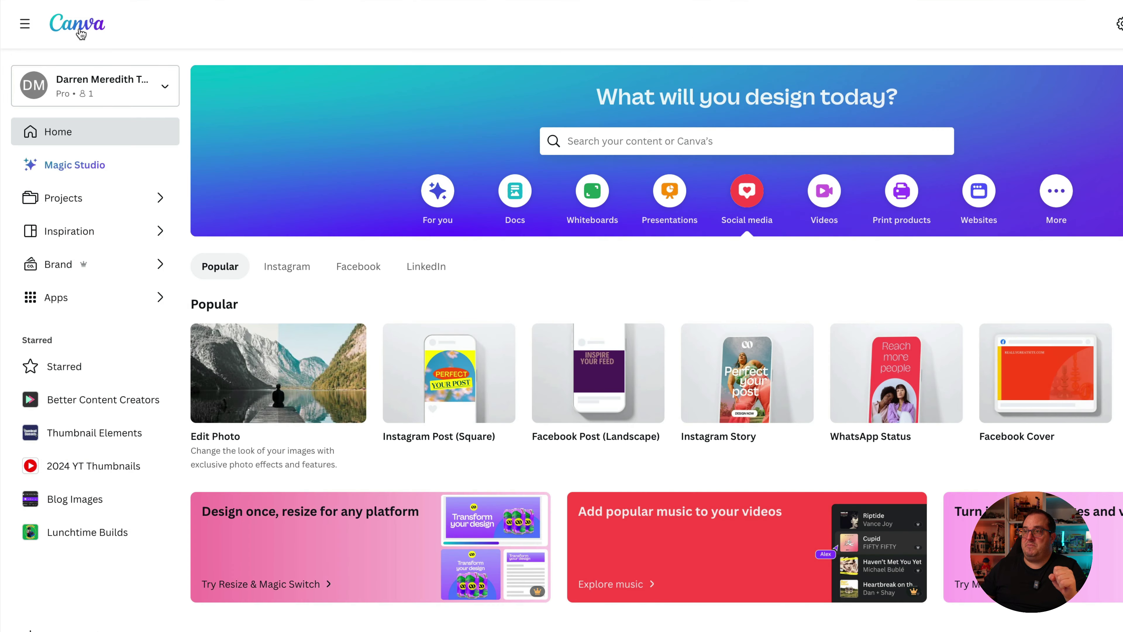
left_click(64, 368)
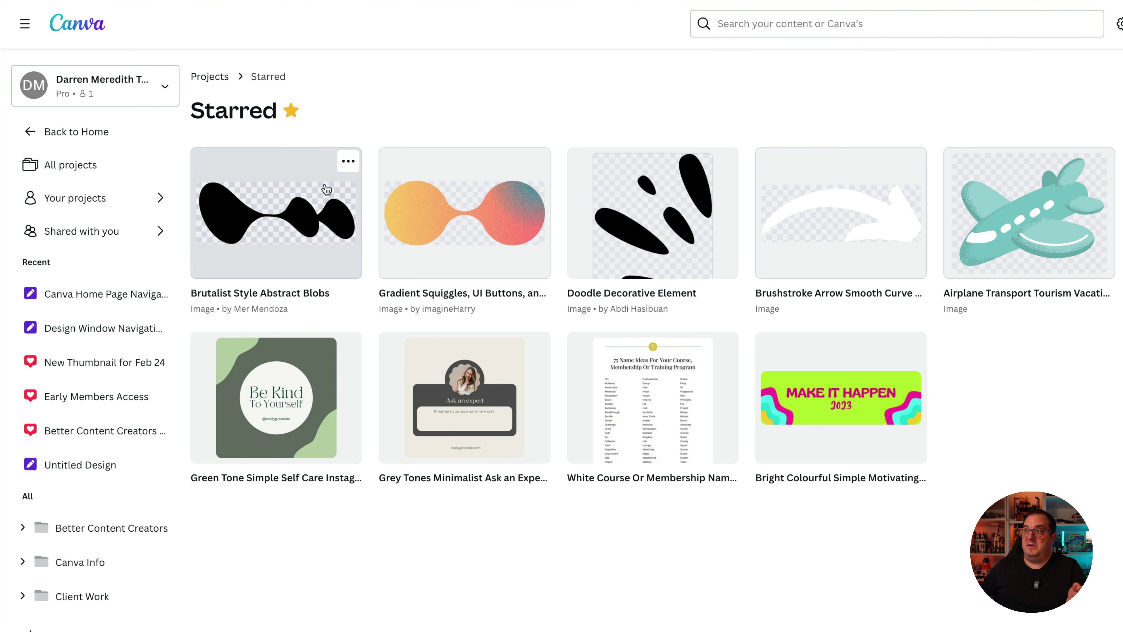
left_click(348, 162)
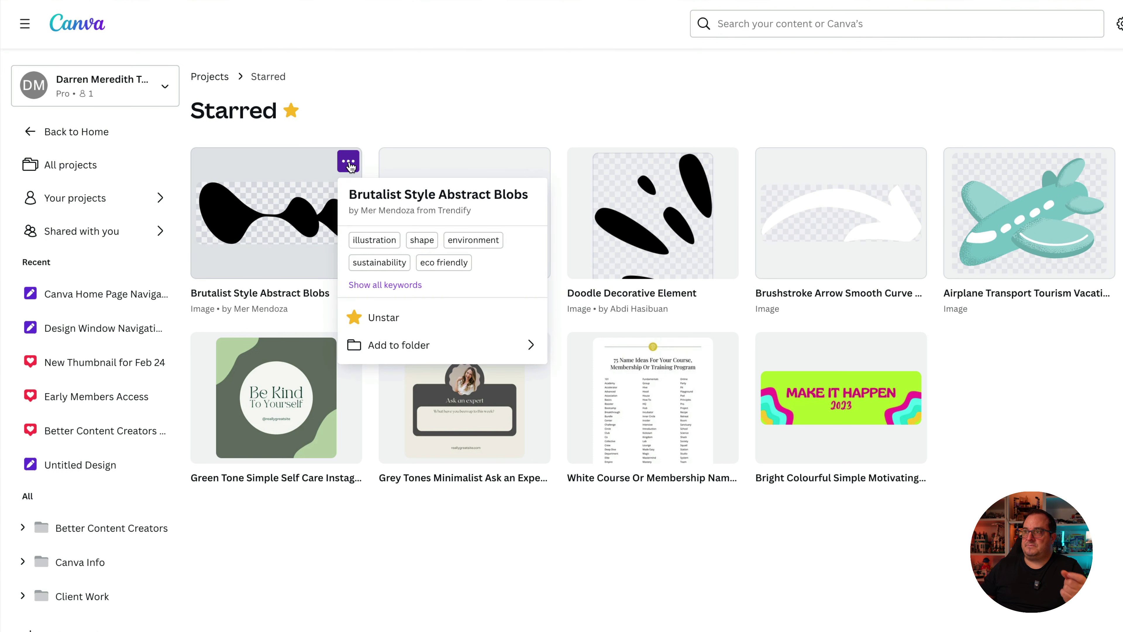
left_click(400, 346)
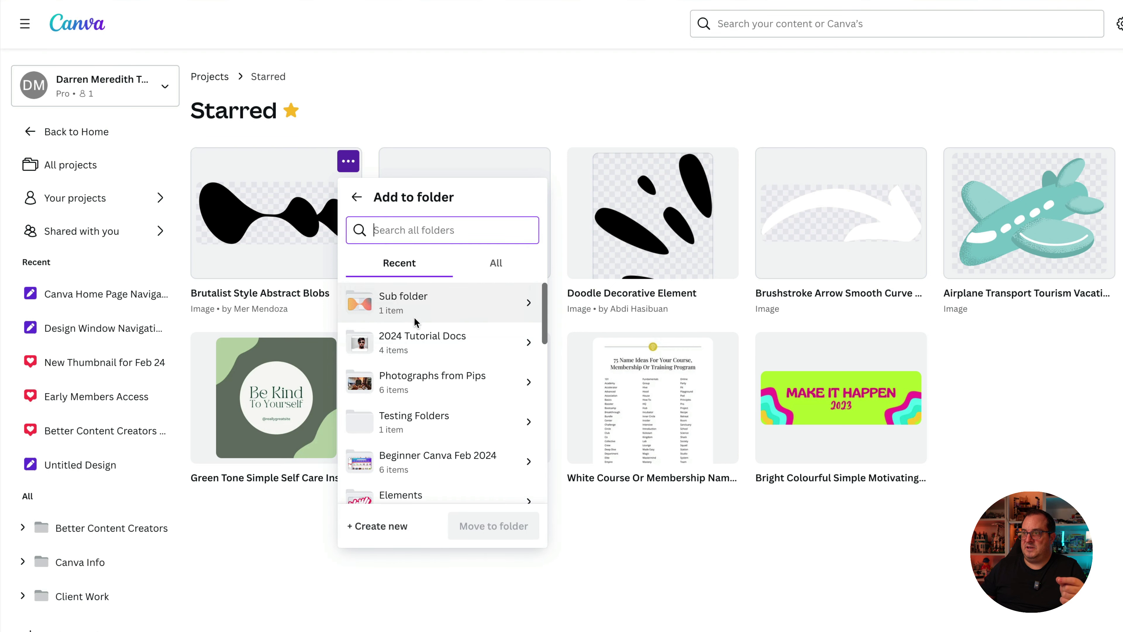
left_click(405, 301)
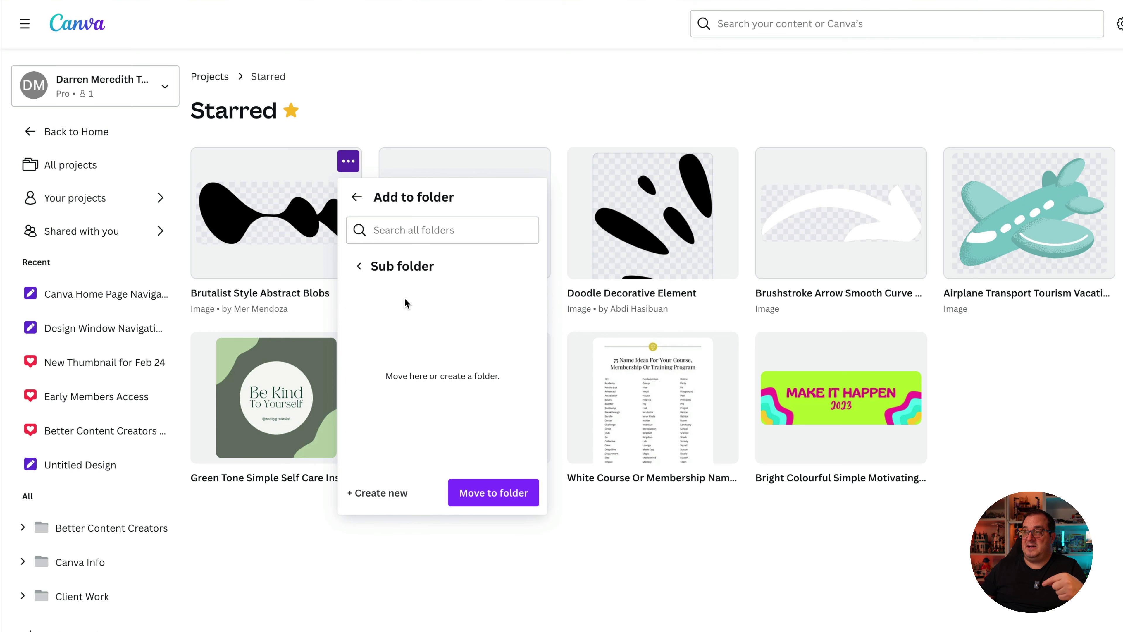
left_click(488, 503)
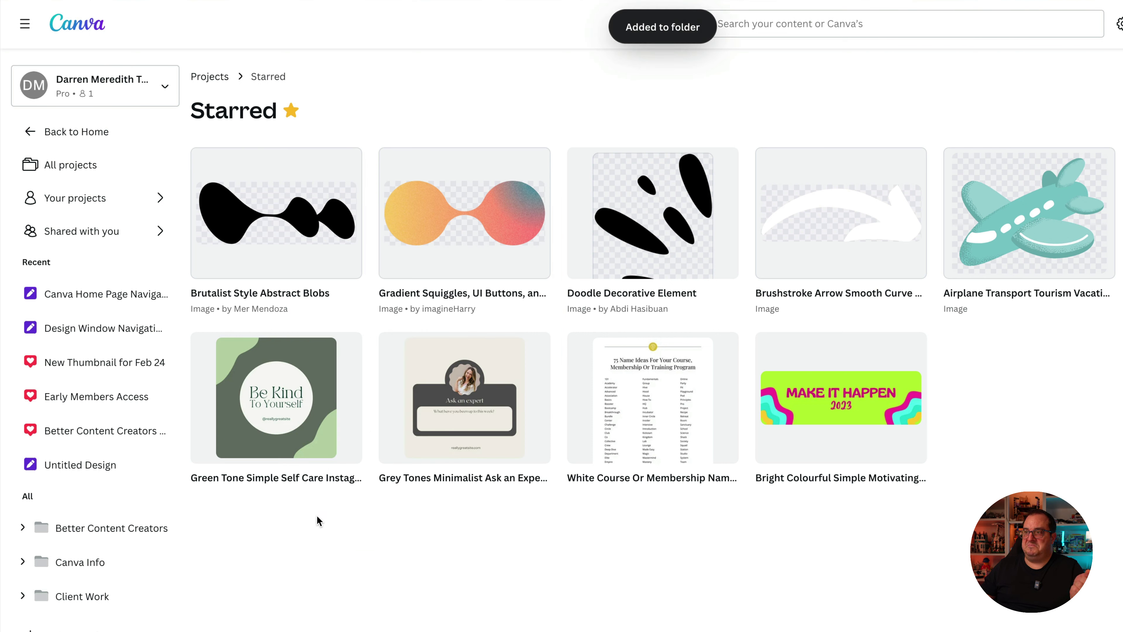
Search the projects for "sub" from the home page and open Sub folder
left_click(84, 31)
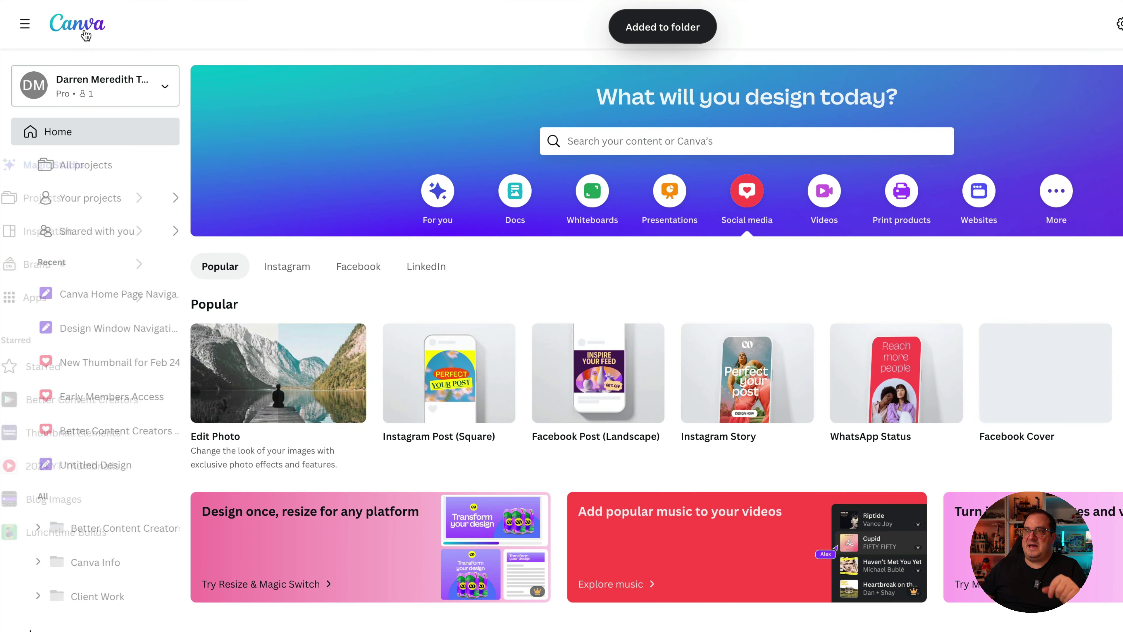
left_click(751, 141)
type("sub")
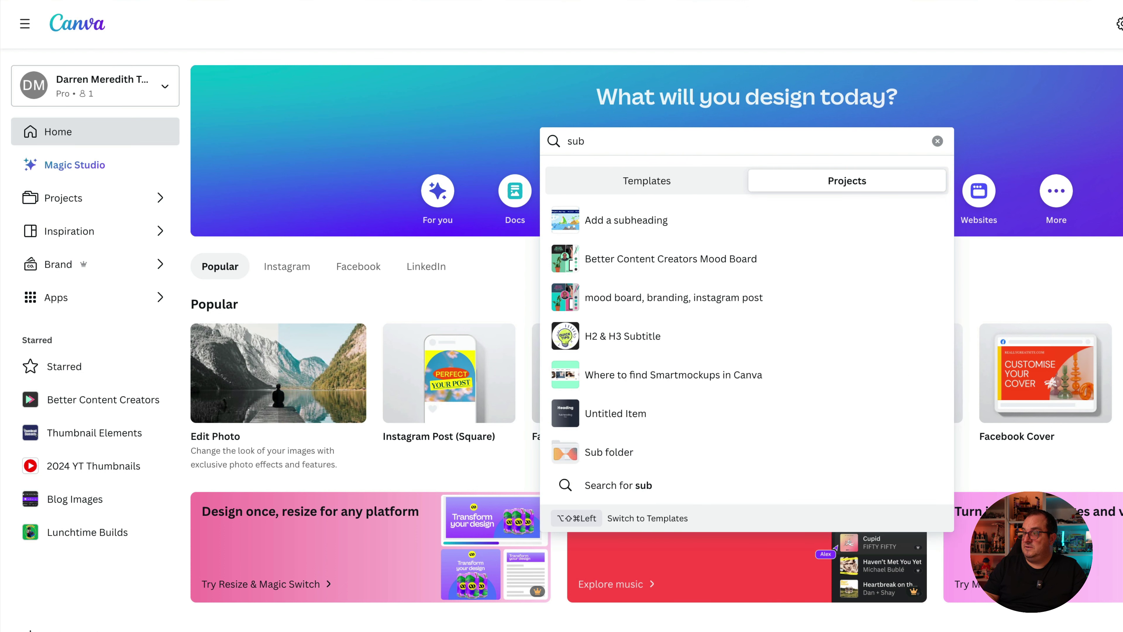
left_click(612, 457)
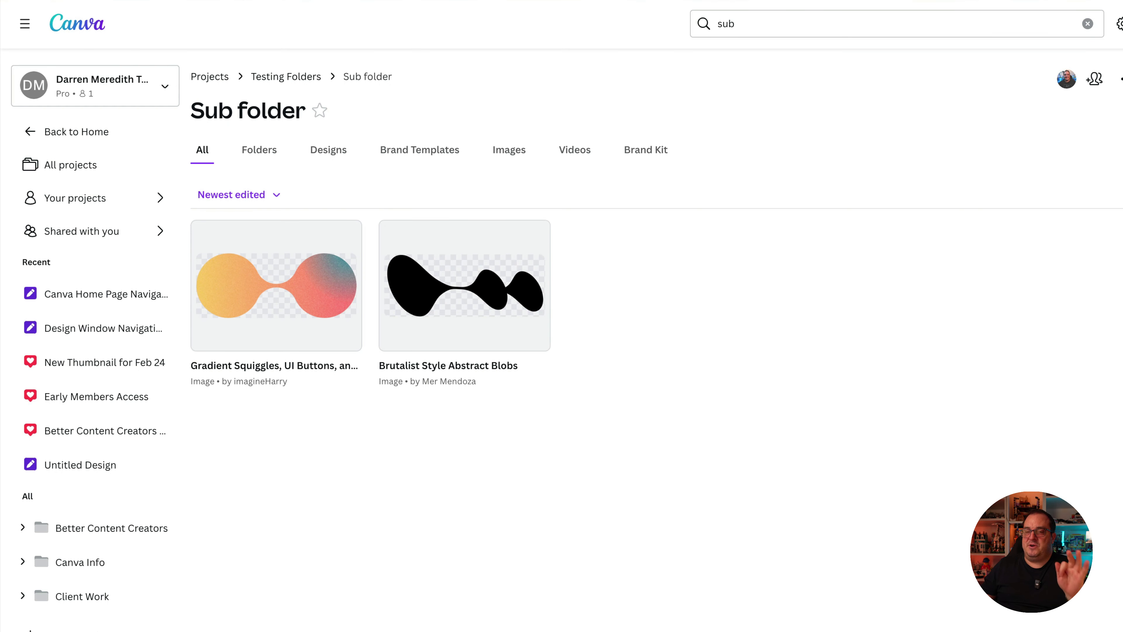
Create a blank Instagram Post (Square) design and name it "Testing Delete later"
key("c")
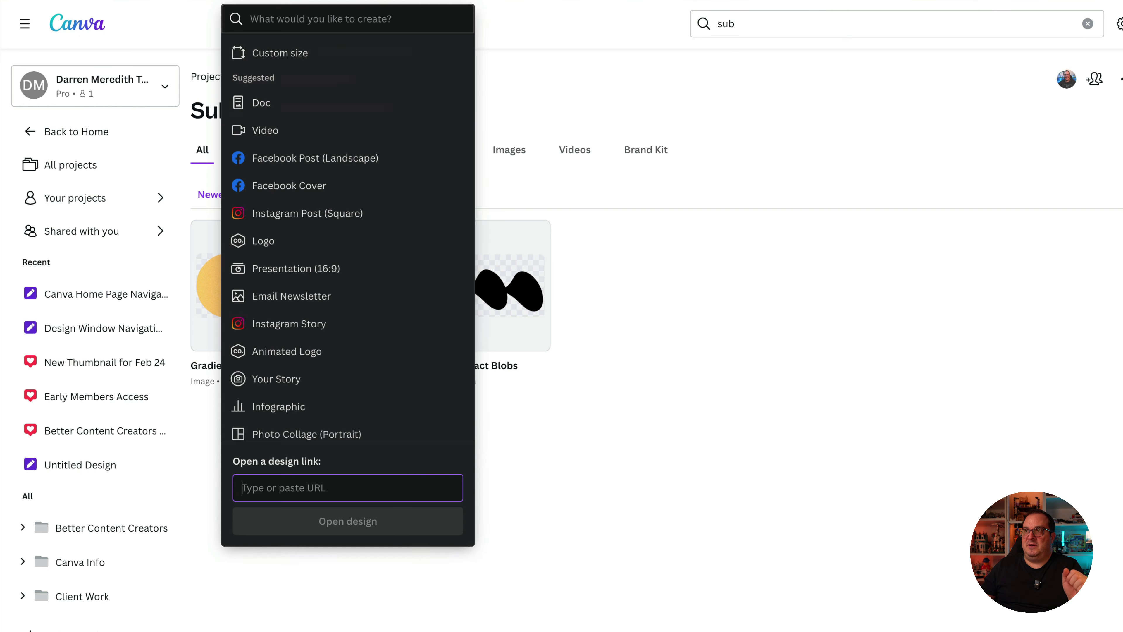
left_click(299, 214)
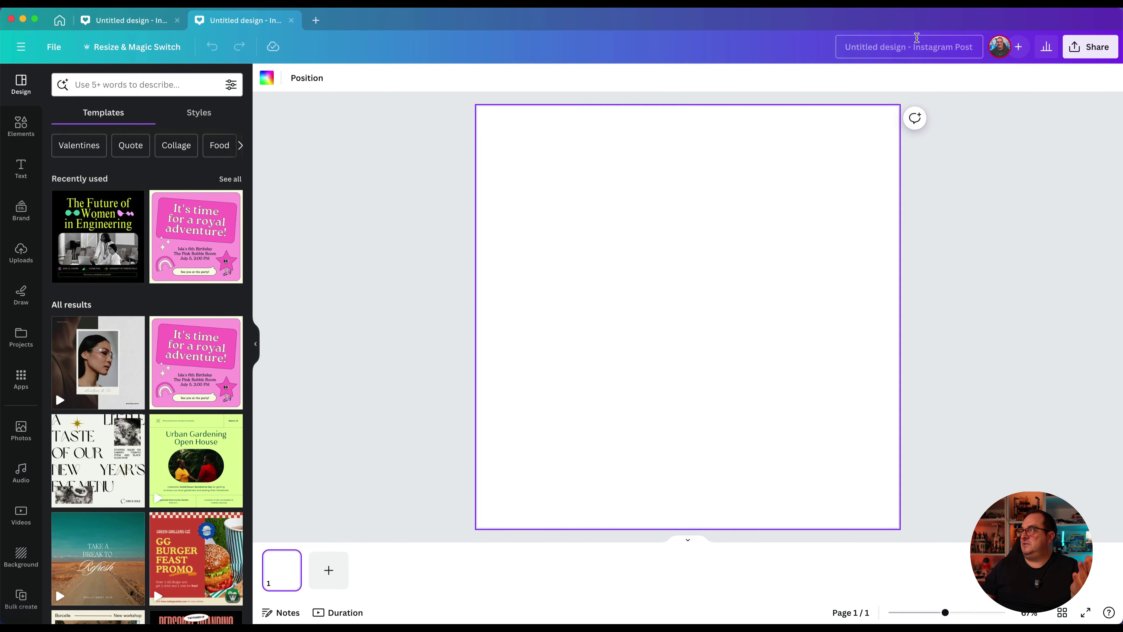
left_click(904, 45)
type("T")
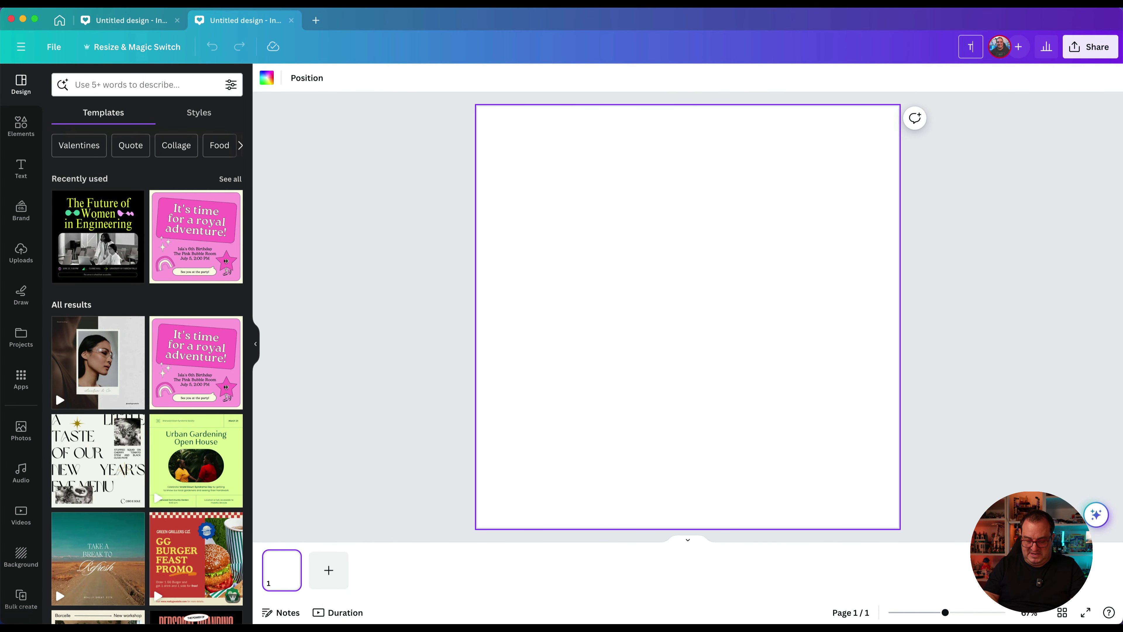
type("esting Delete")
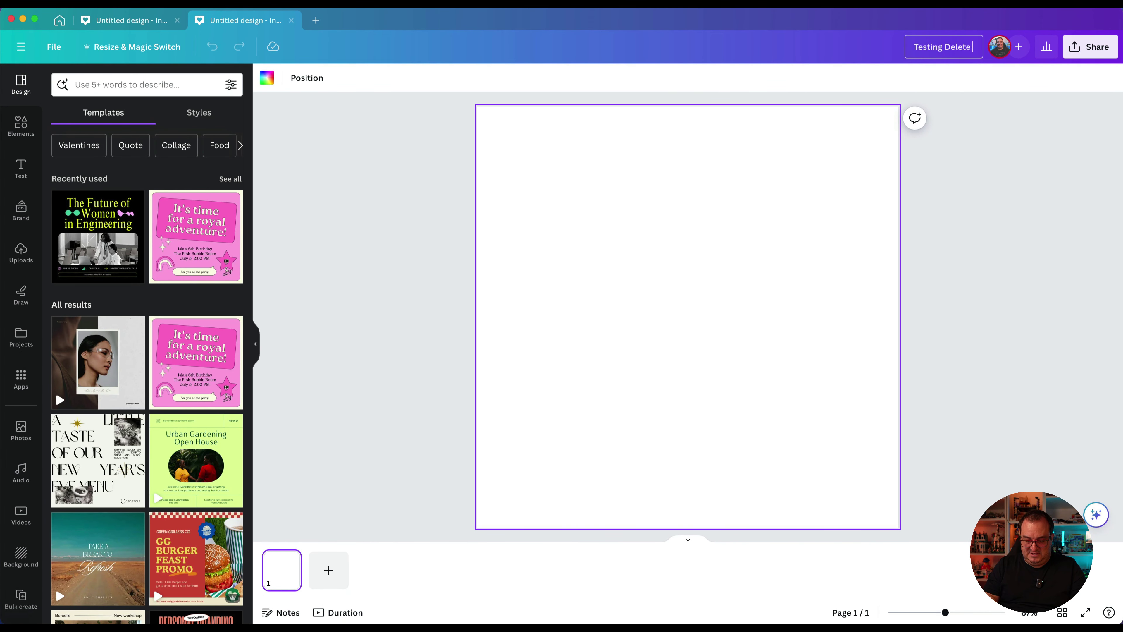
type(" later")
left_click(963, 144)
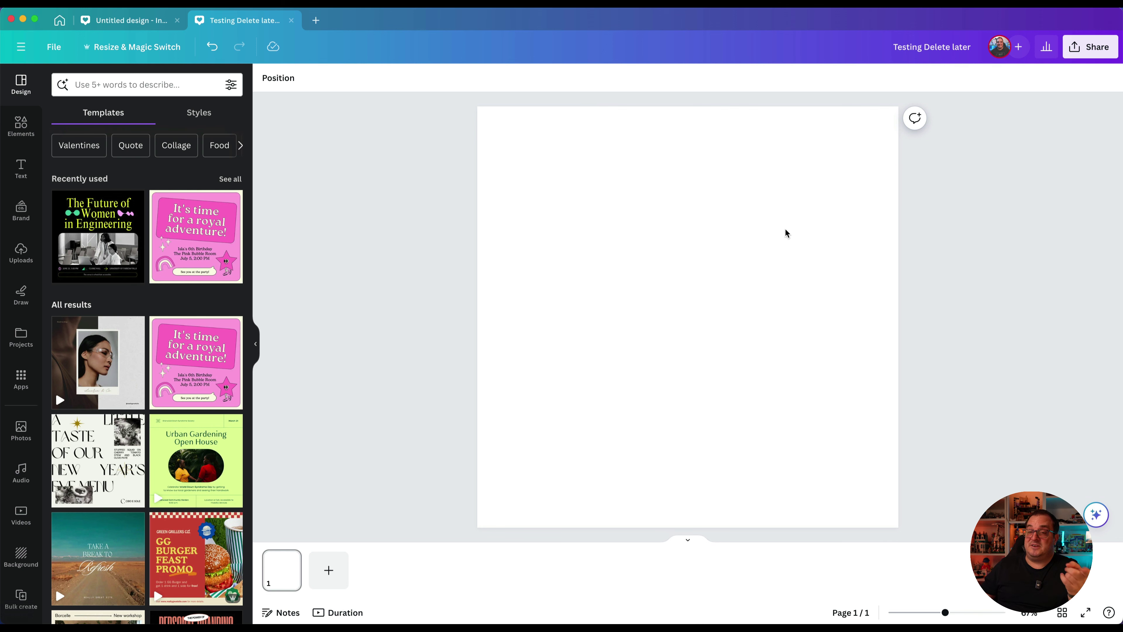
left_click(605, 248)
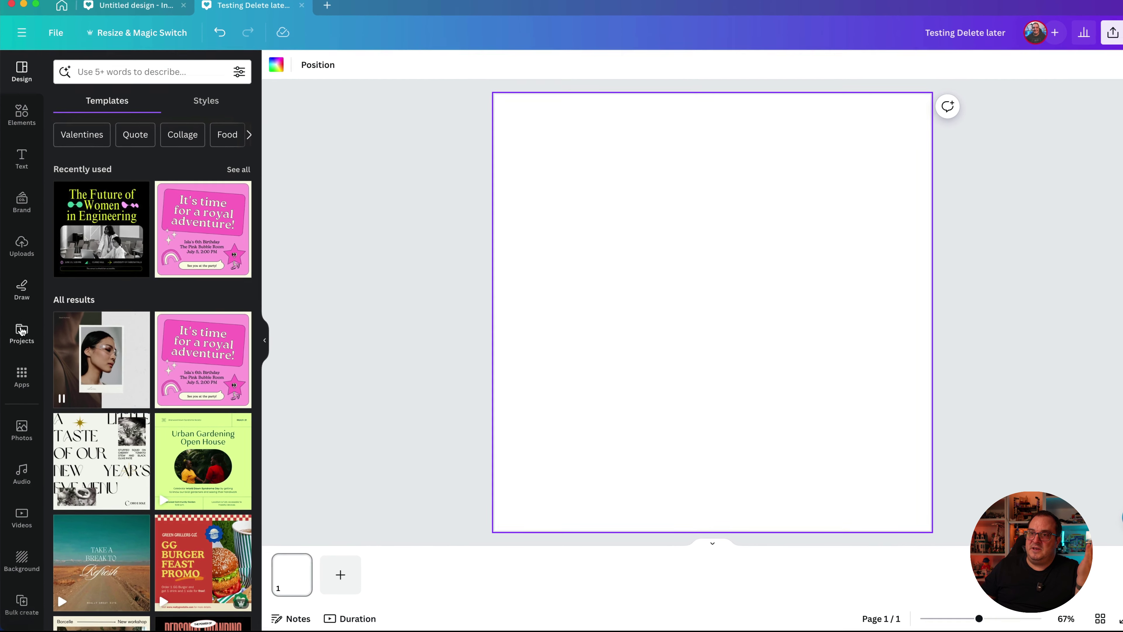
Find Sub folder by searching the projects for "sub" within the design, and add its black blob graphic to the page
left_click(21, 330)
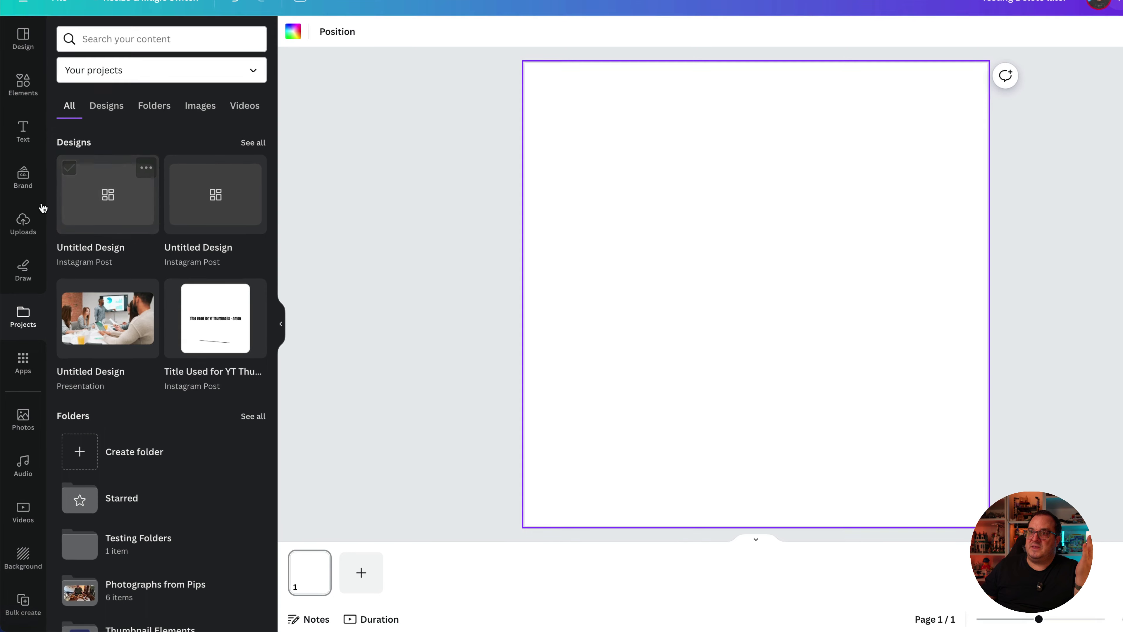
left_click(153, 107)
left_click(142, 72)
left_click(138, 71)
left_click(137, 40)
type("s")
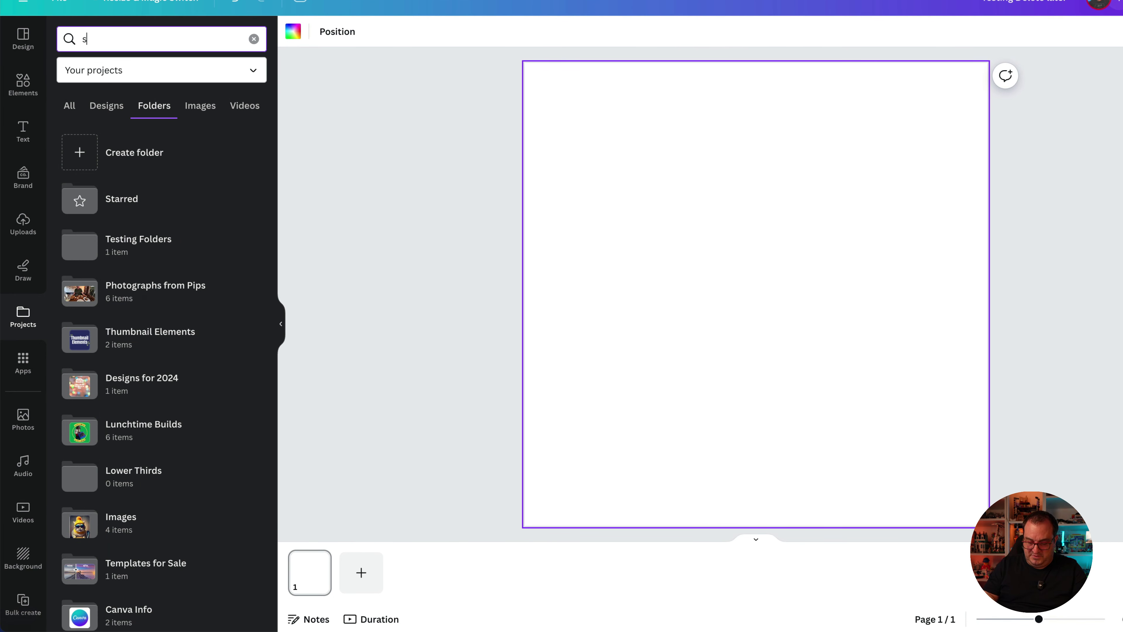
type("ub")
key("Return")
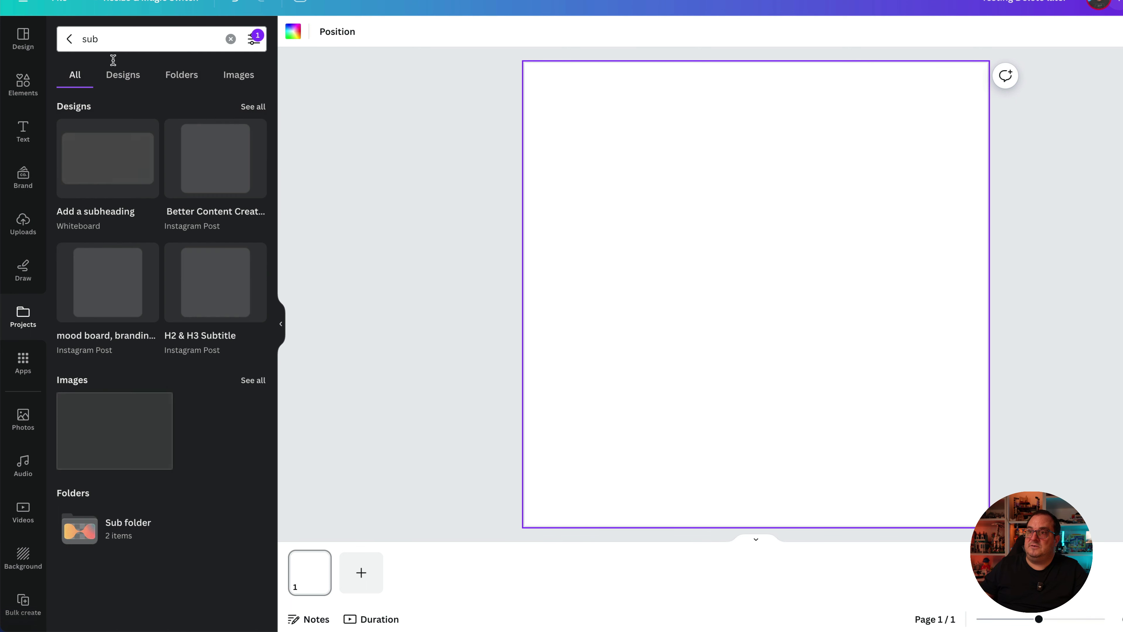
left_click(118, 537)
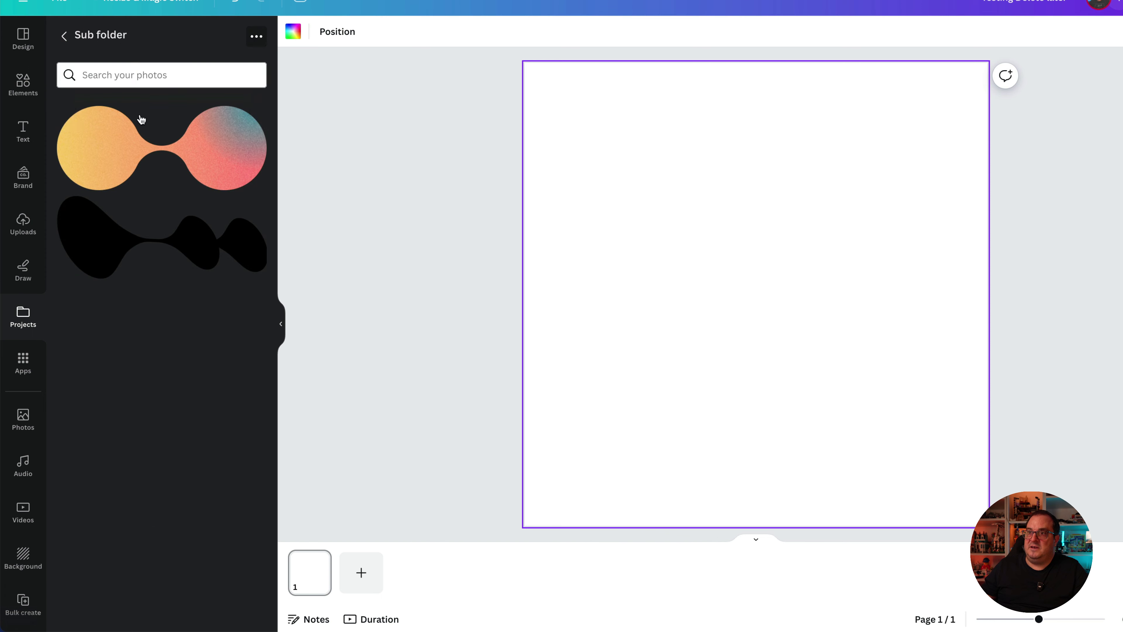
left_click(156, 243)
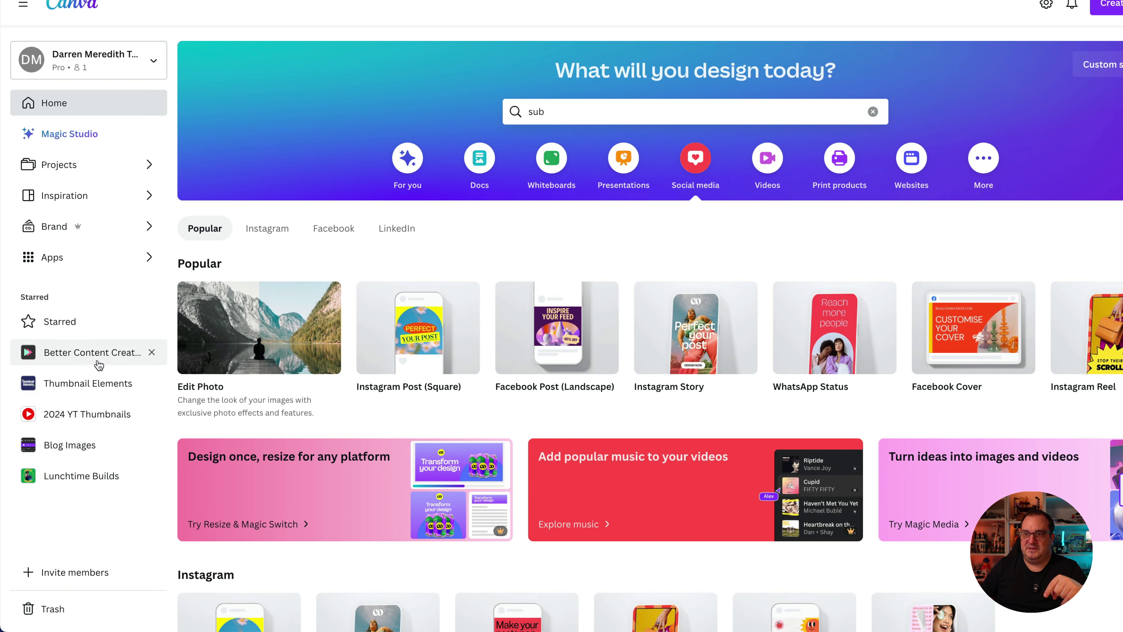
Open Thumbnails 2024 Folder inside the starred 2024 YT Thumbnails folder and create a new YouTube Thumbnail design in it
left_click(79, 413)
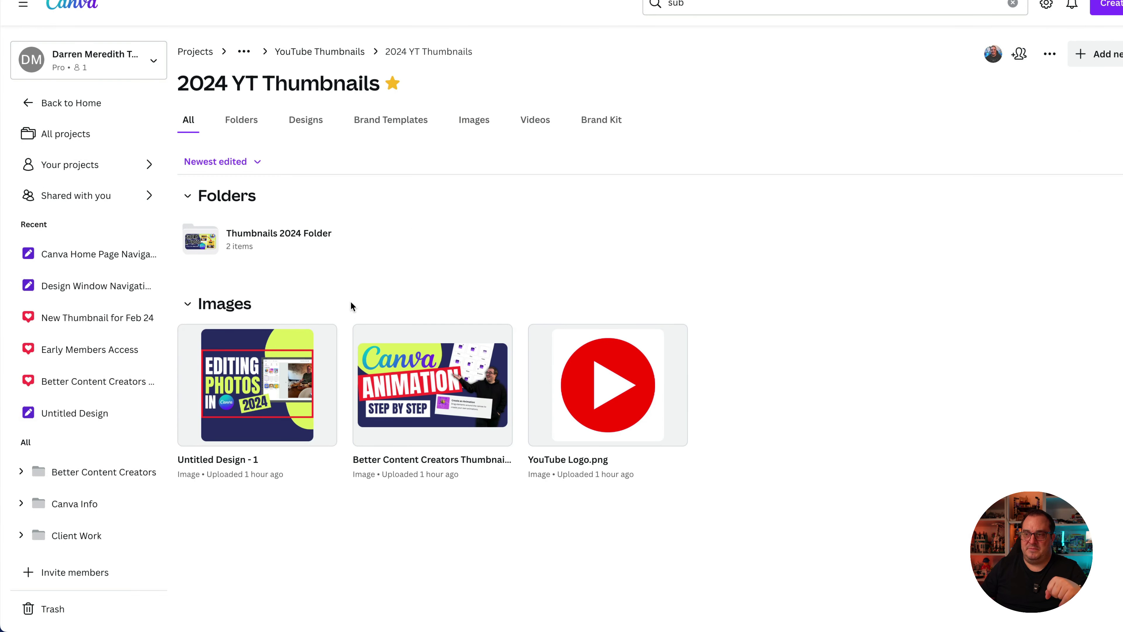
left_click(261, 237)
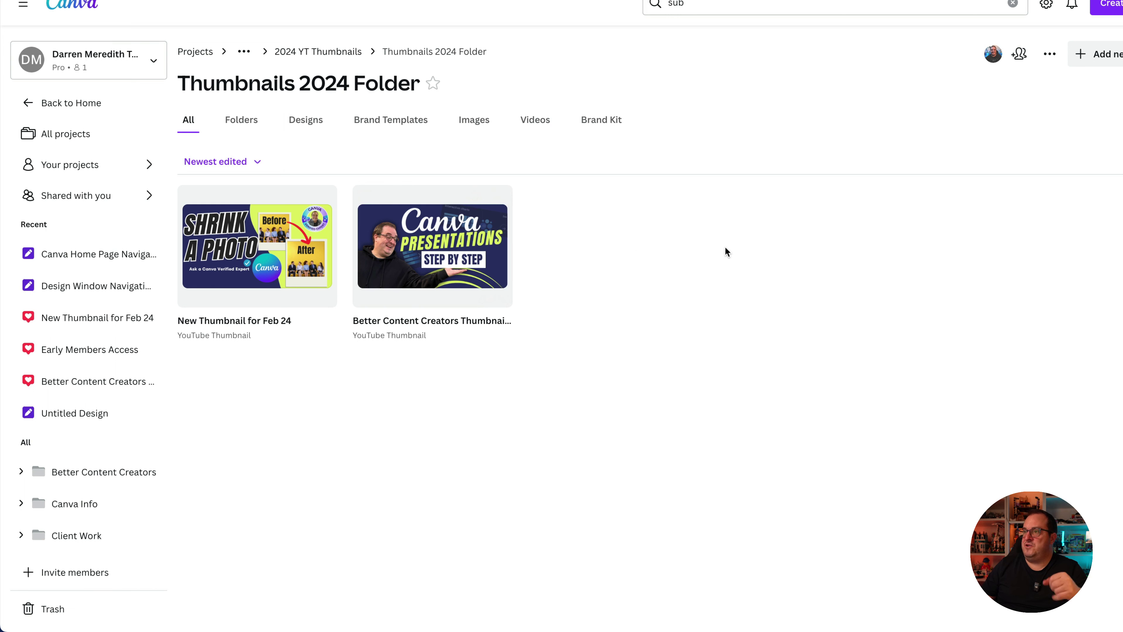
left_click(1101, 54)
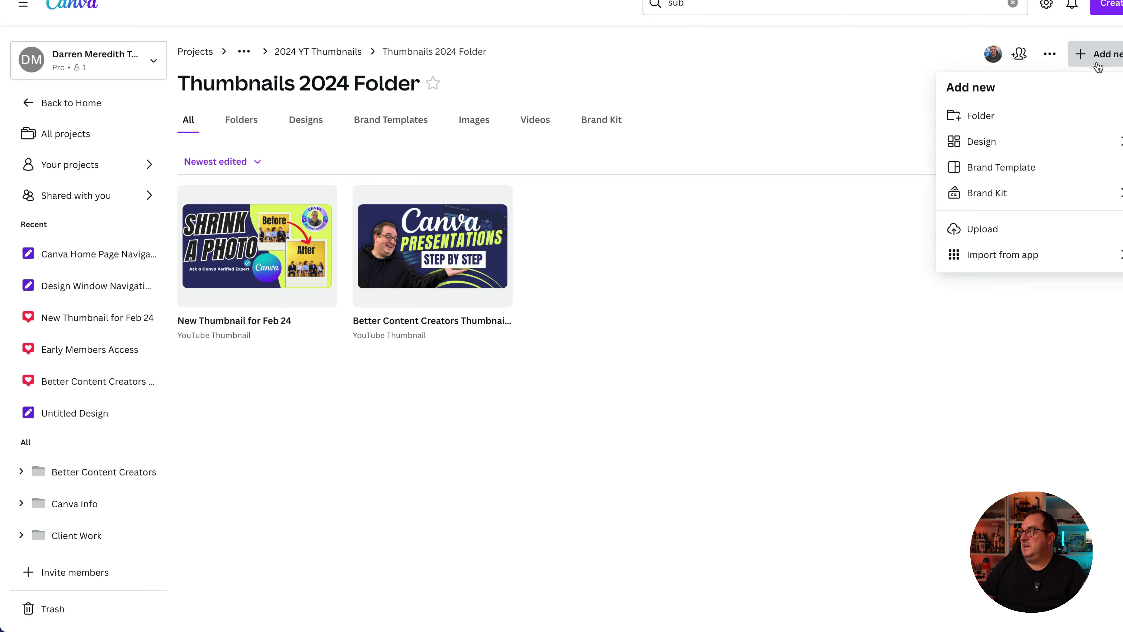
left_click(1003, 142)
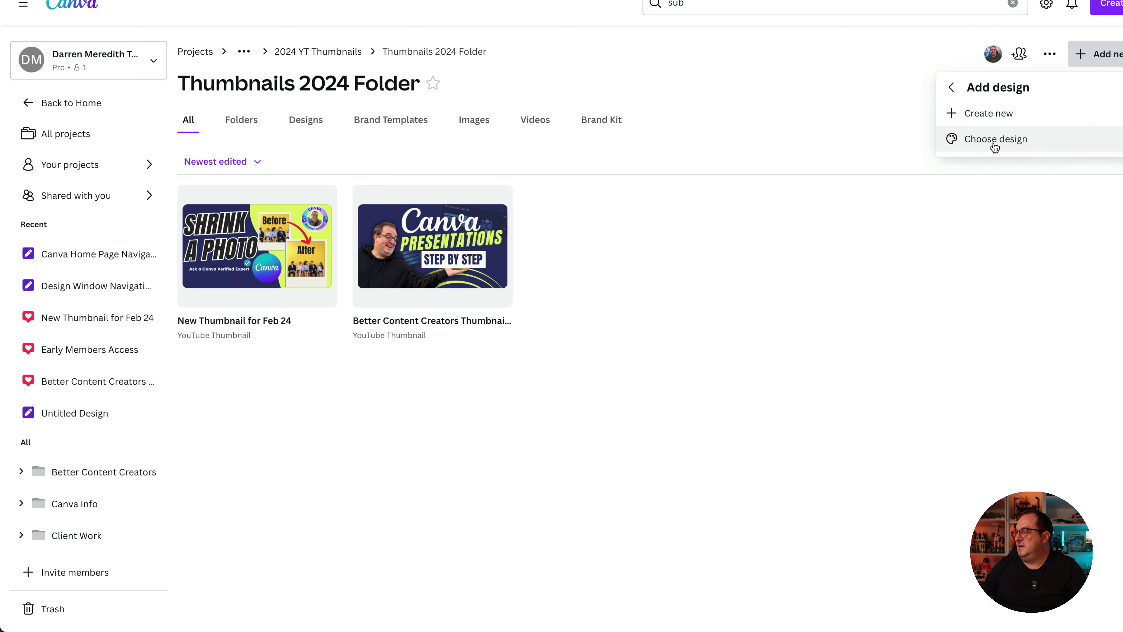
left_click(984, 114)
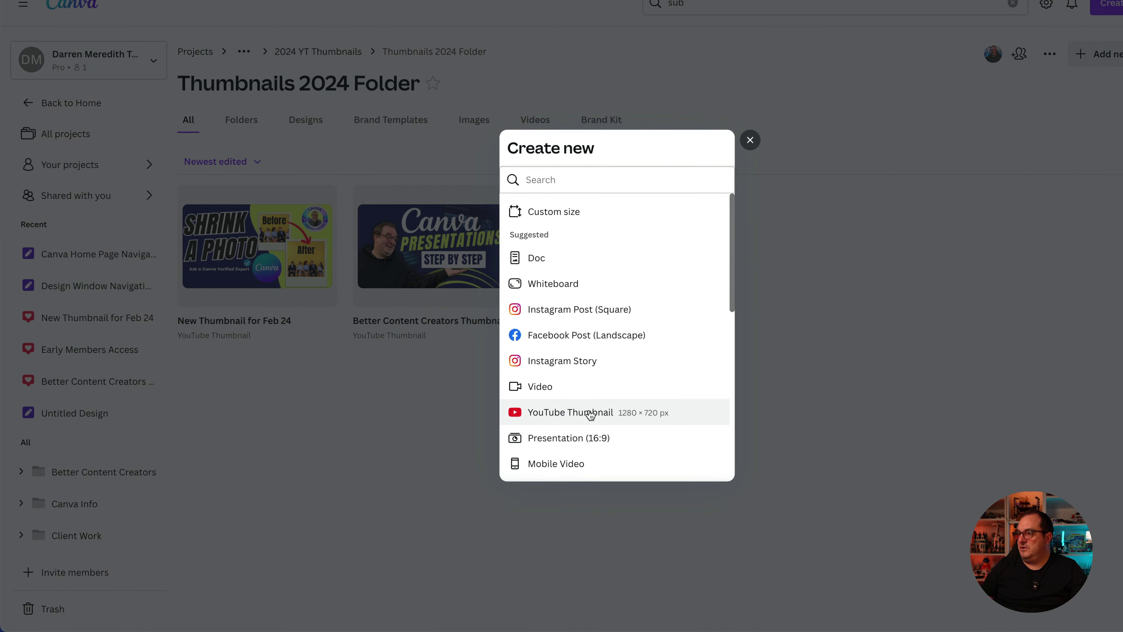
left_click(646, 413)
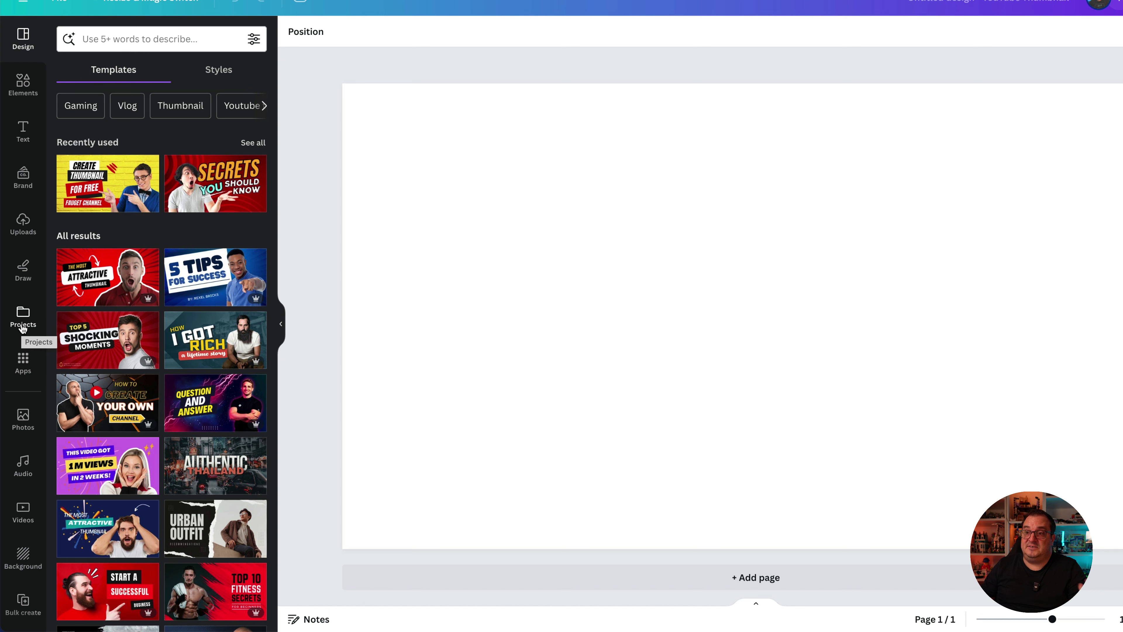
Apply the red Most Attractive Youtube Thumbnail template, name the design "Testing Thumnail" and close it
left_click(105, 283)
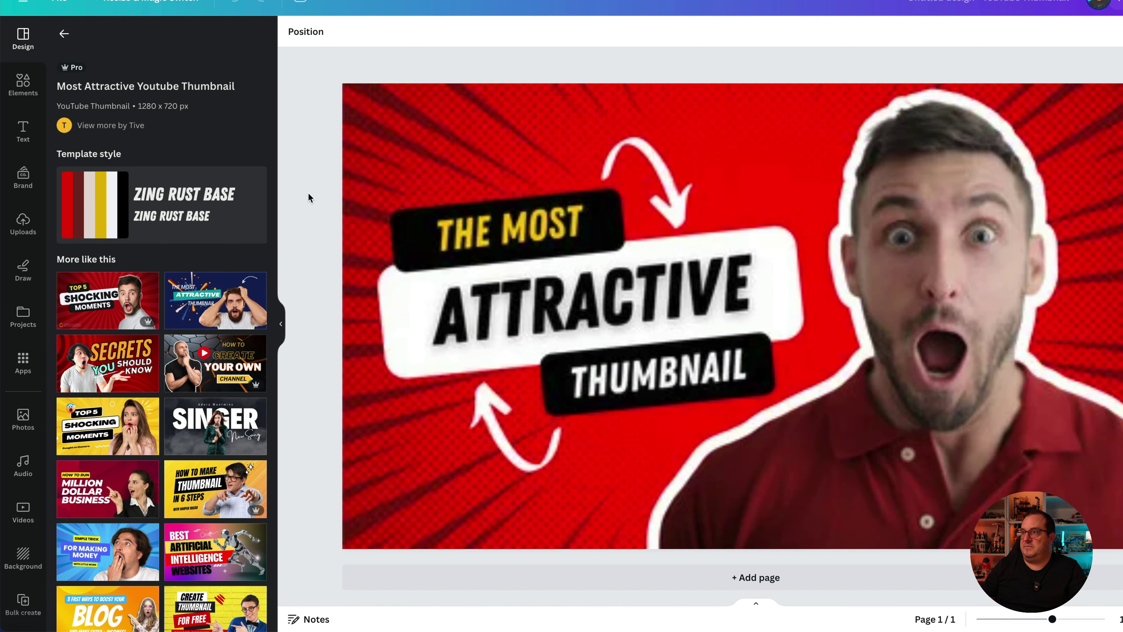
left_click(986, 1)
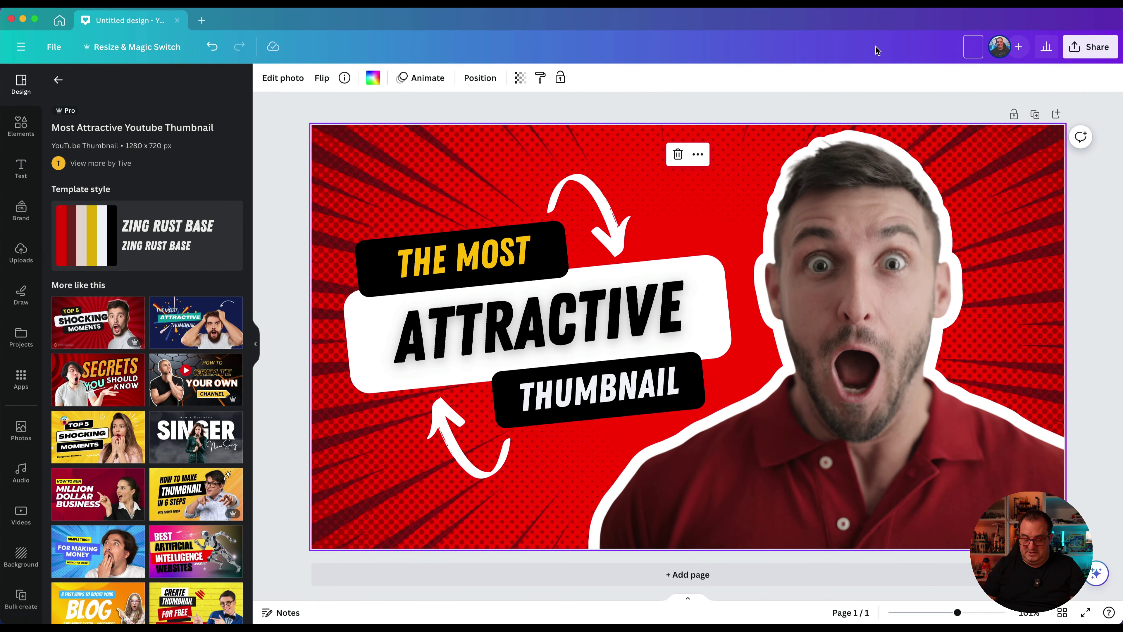
type("Testing")
type("Thu")
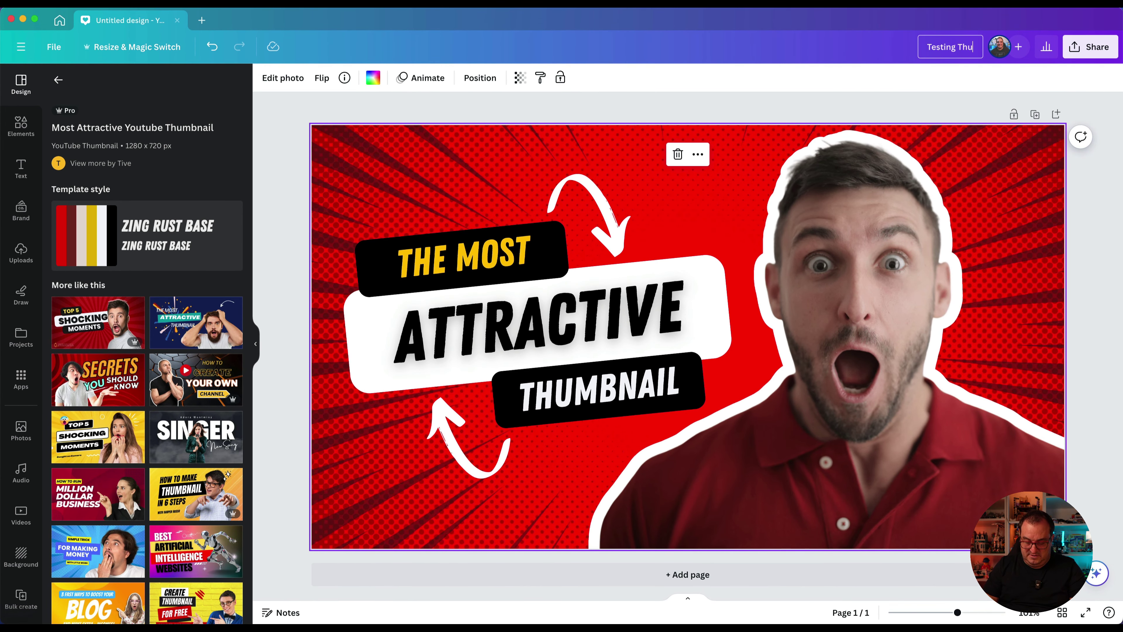
type("mnail")
key("Return")
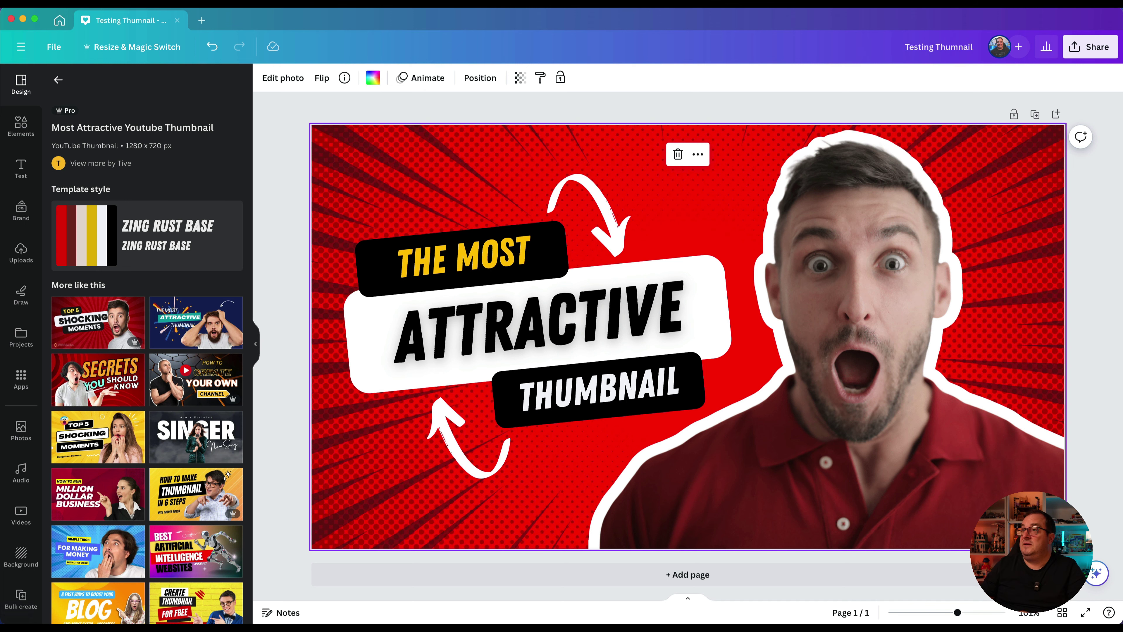
left_click(177, 21)
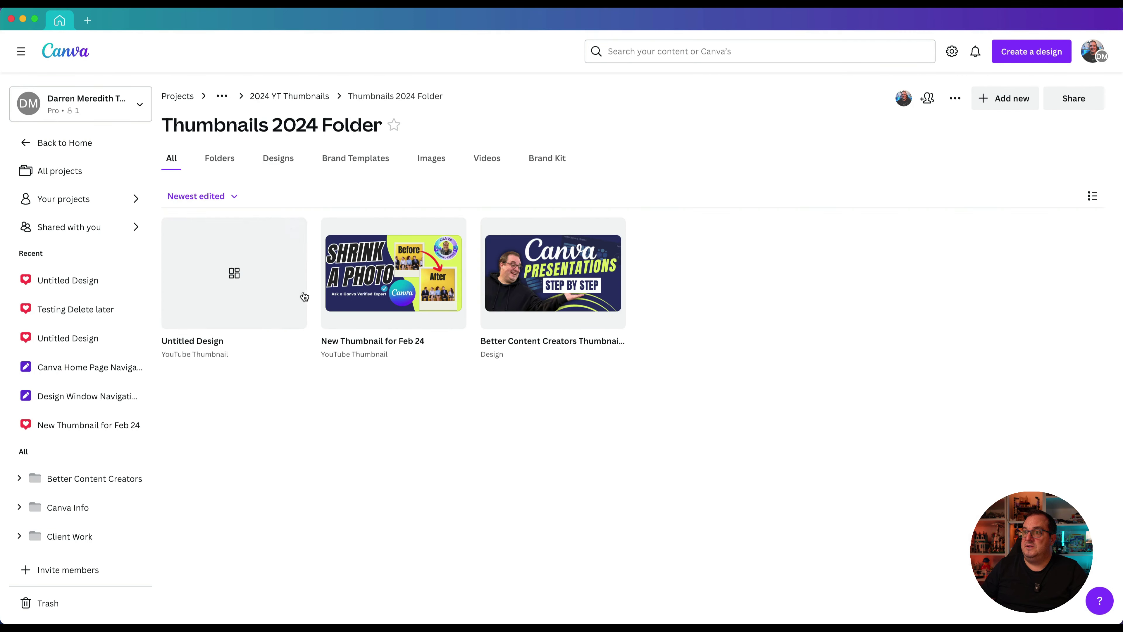
Browse the project folders to Testing Folders, view the contents of Sub folder and return to Testing Folders
mouse_move(250, 287)
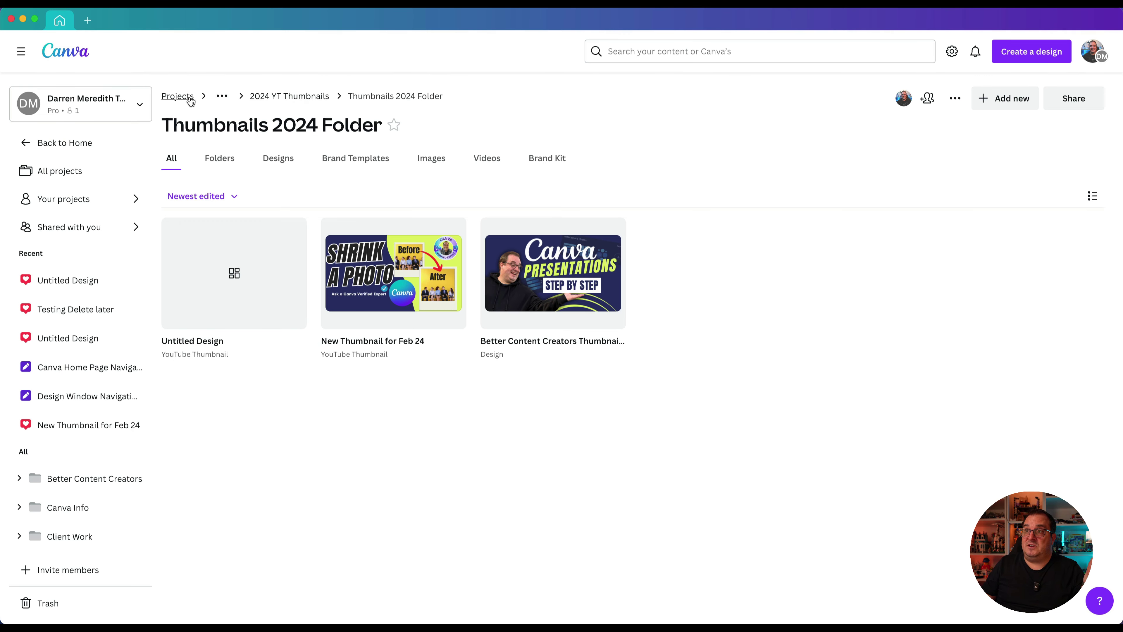
left_click(189, 97)
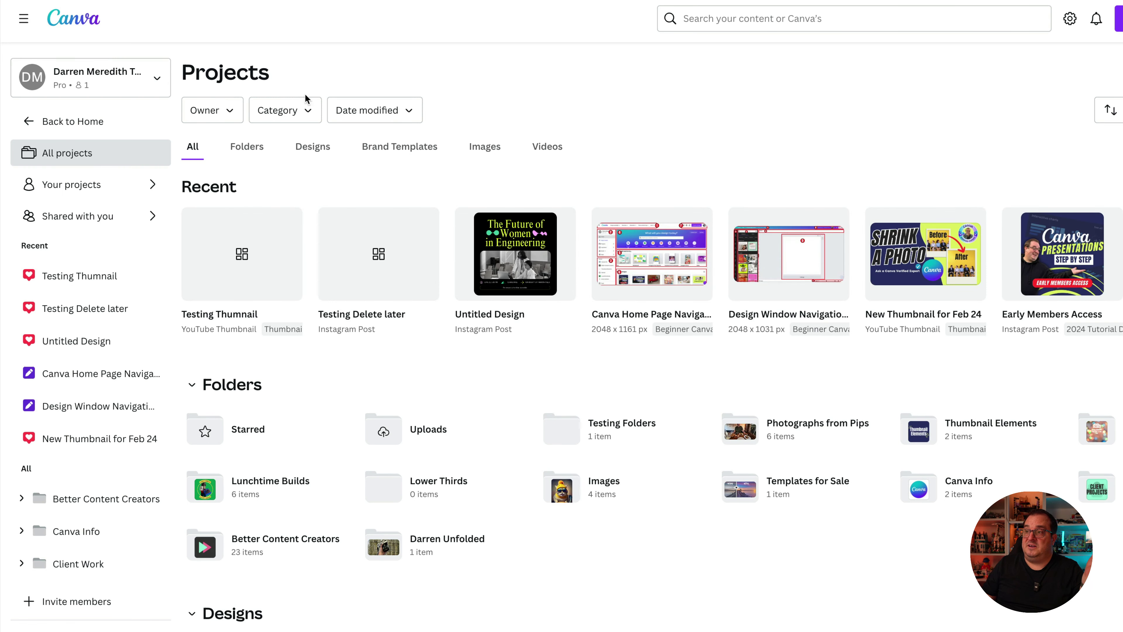
left_click(262, 150)
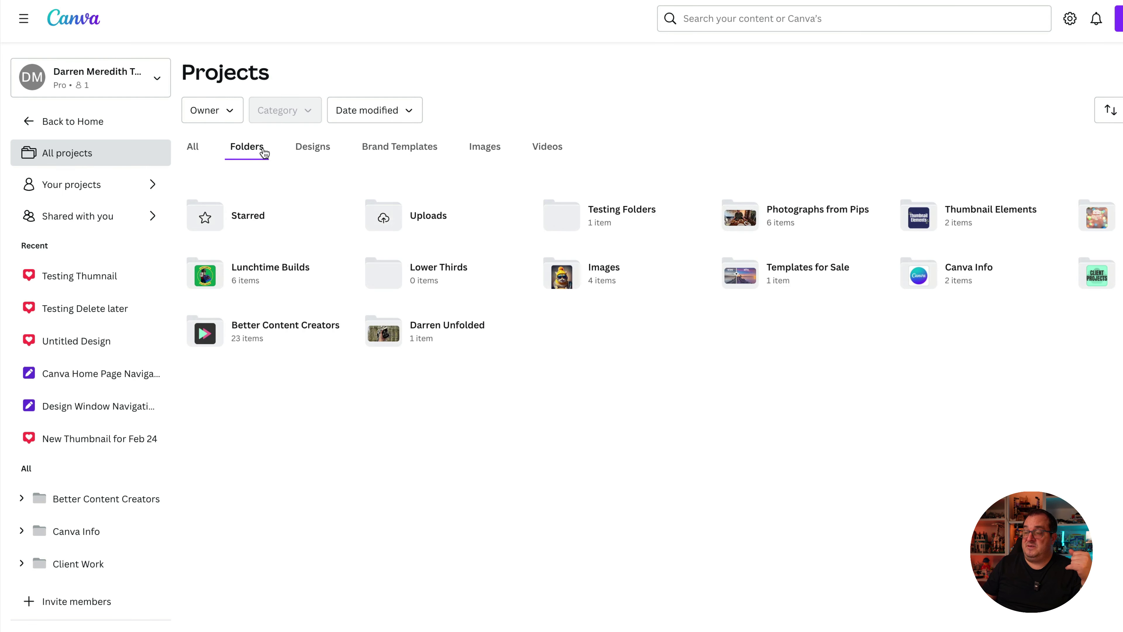
left_click(626, 220)
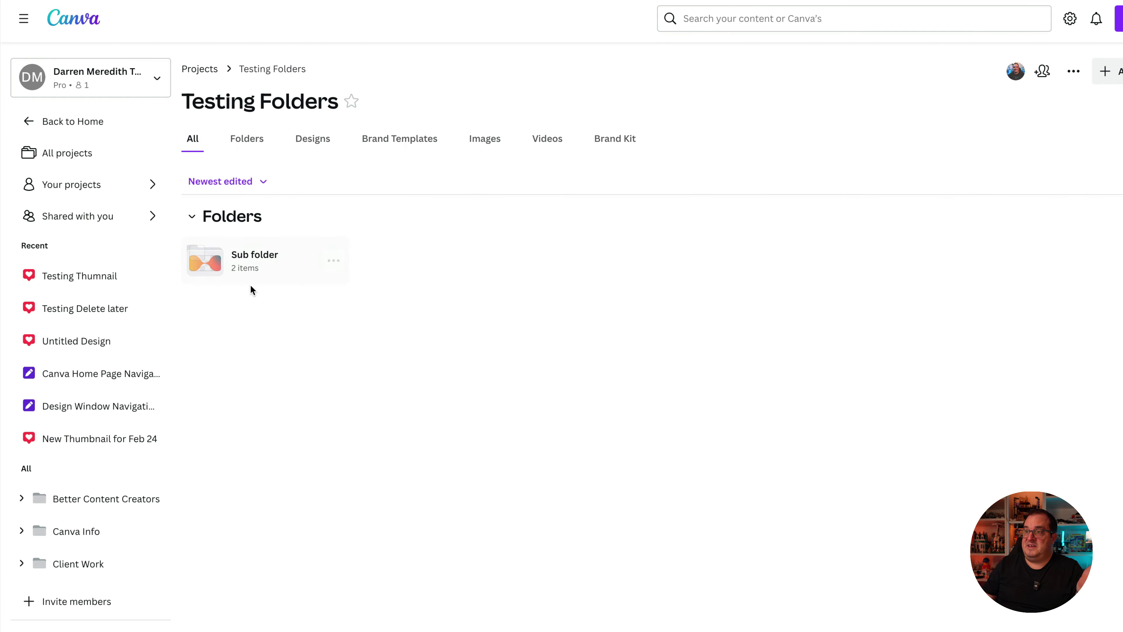
left_click(242, 262)
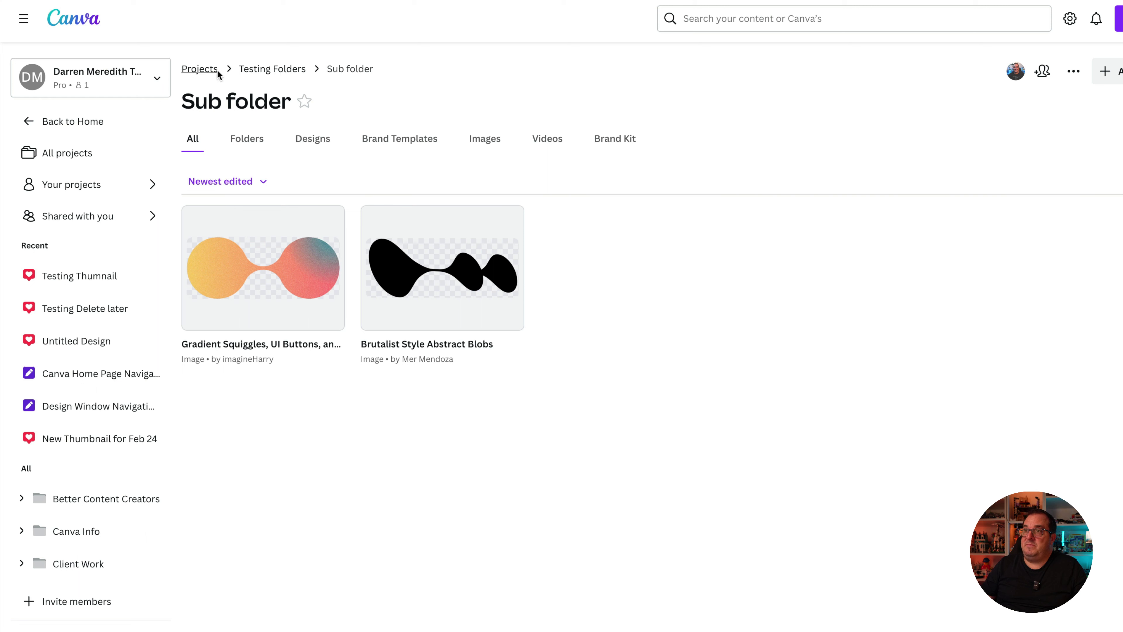
left_click(287, 71)
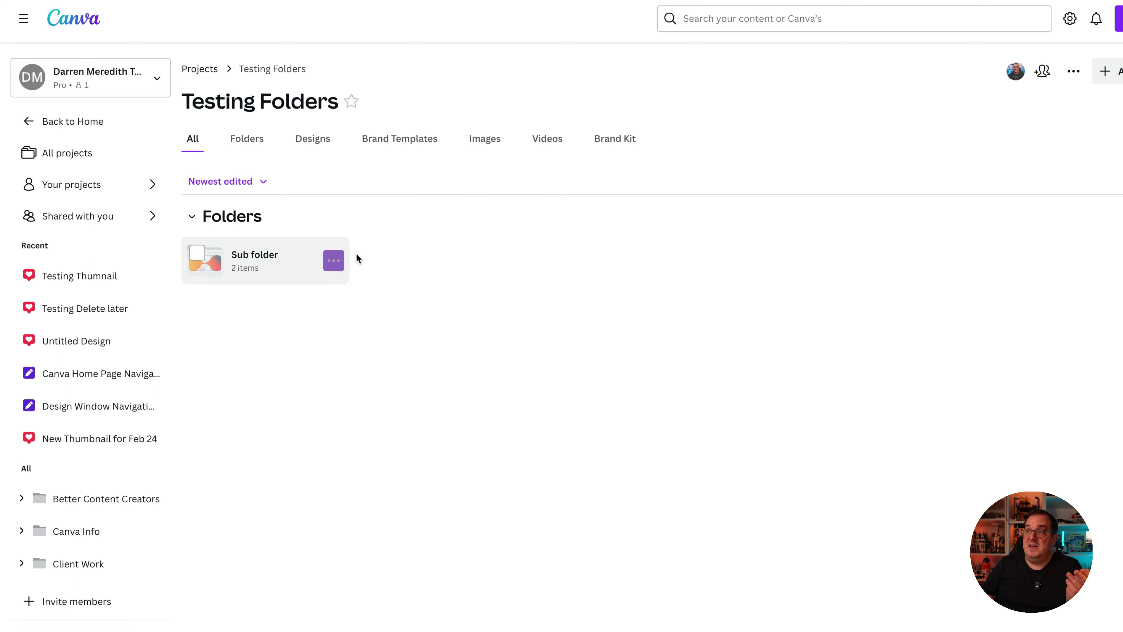
left_click(1114, 77)
left_click(1030, 138)
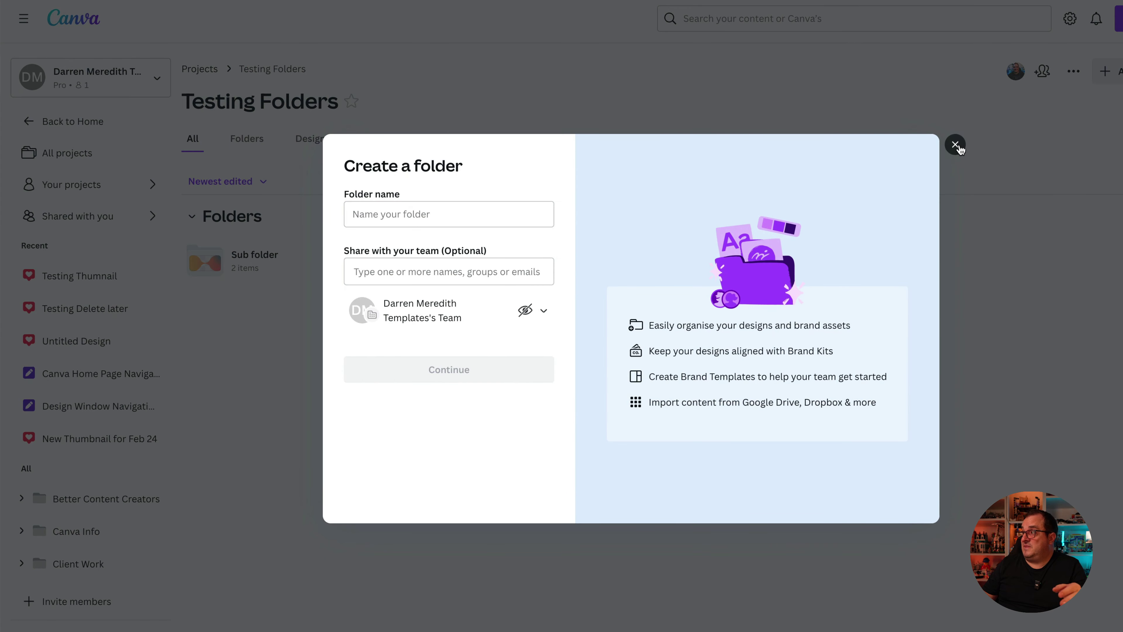
left_click(955, 144)
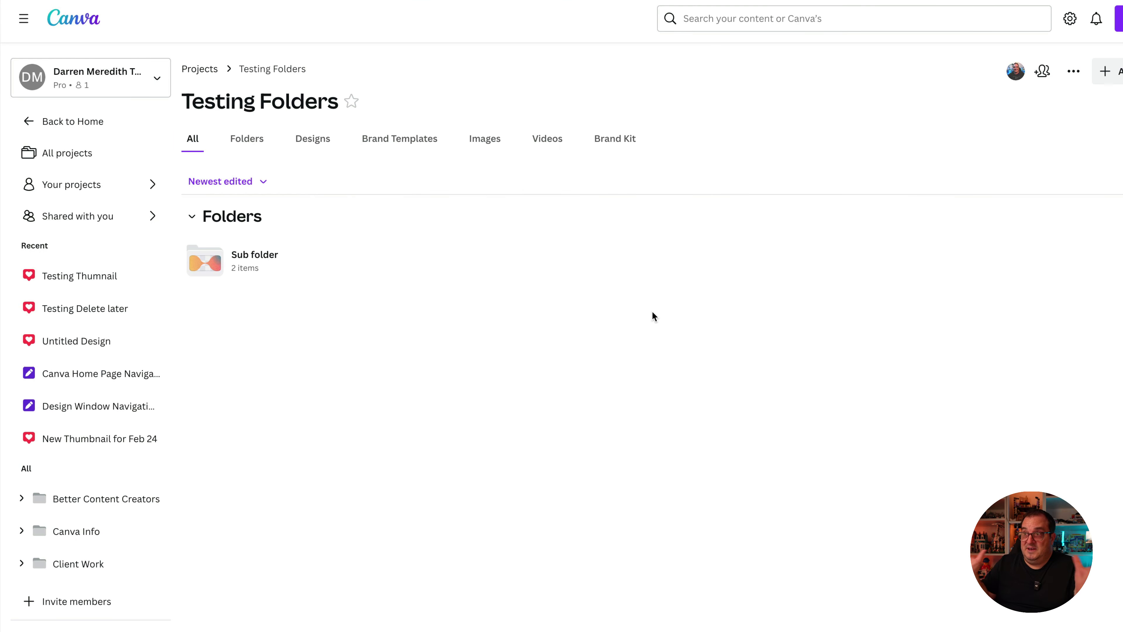